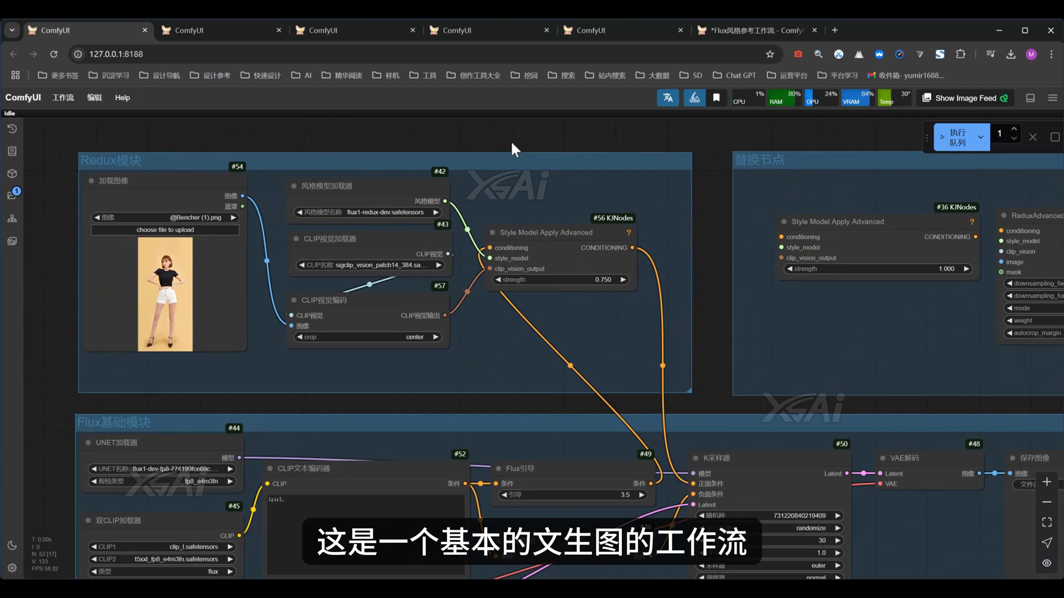
Step: Link the loaded image to the CLIP vision encoder, and the encoder's output to clip_vision_output on the connected Style Model Apply Advanced node
{"action": "left_click_drag", "start_coordinate": [440, 403], "coordinate": [431, 314]}
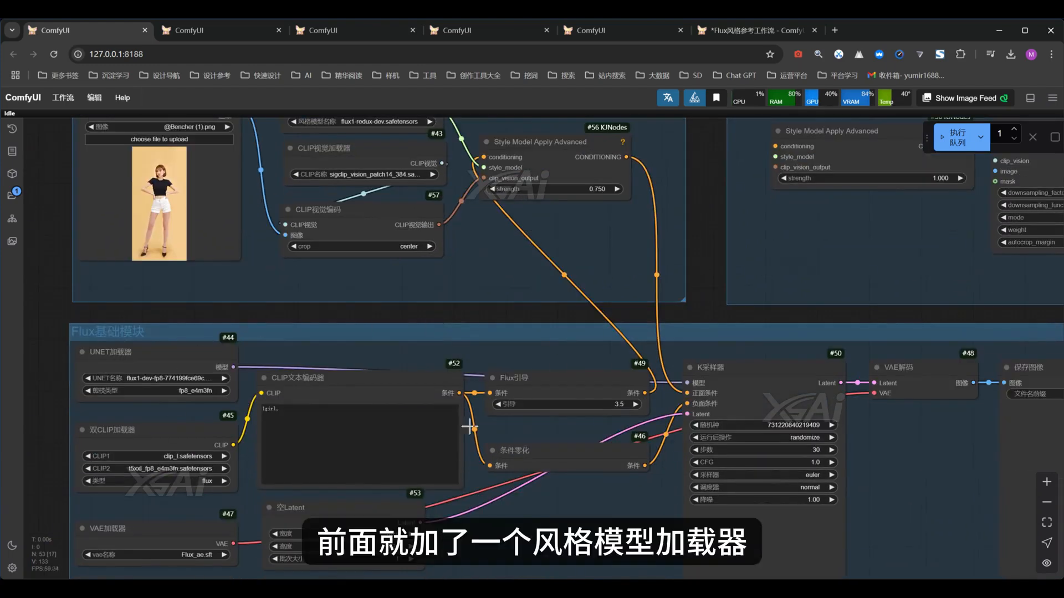
{"action": "scroll", "coordinate": [527, 339], "scroll_direction": "up", "scroll_amount": 4}
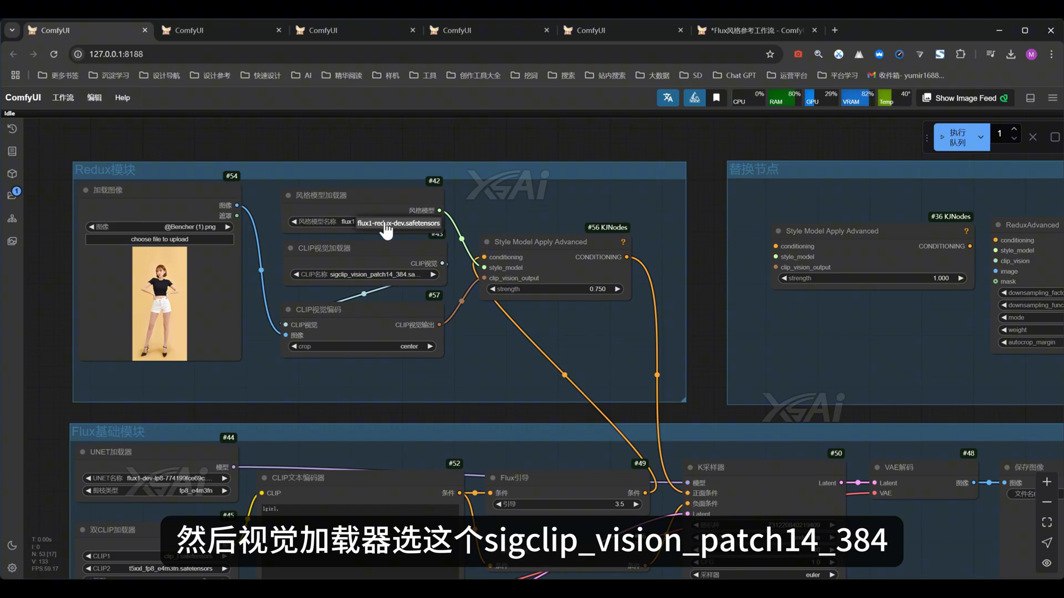
{"action": "left_click", "coordinate": [366, 281]}
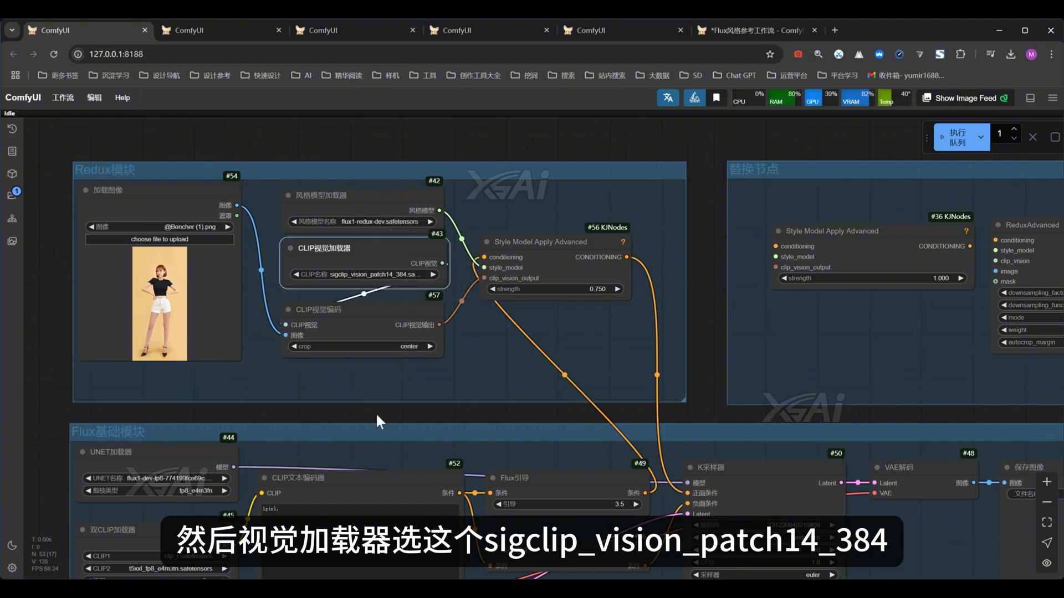
{"action": "left_click", "coordinate": [256, 216]}
{"action": "left_click_drag", "start_coordinate": [236, 206], "coordinate": [286, 335]}
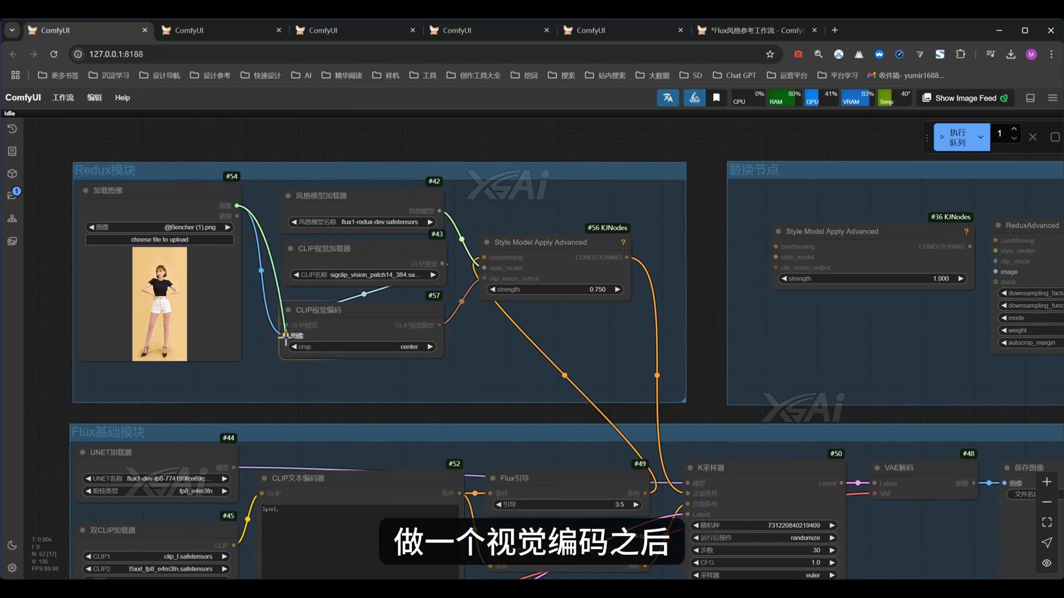
{"action": "left_click_drag", "start_coordinate": [440, 325], "coordinate": [483, 280]}
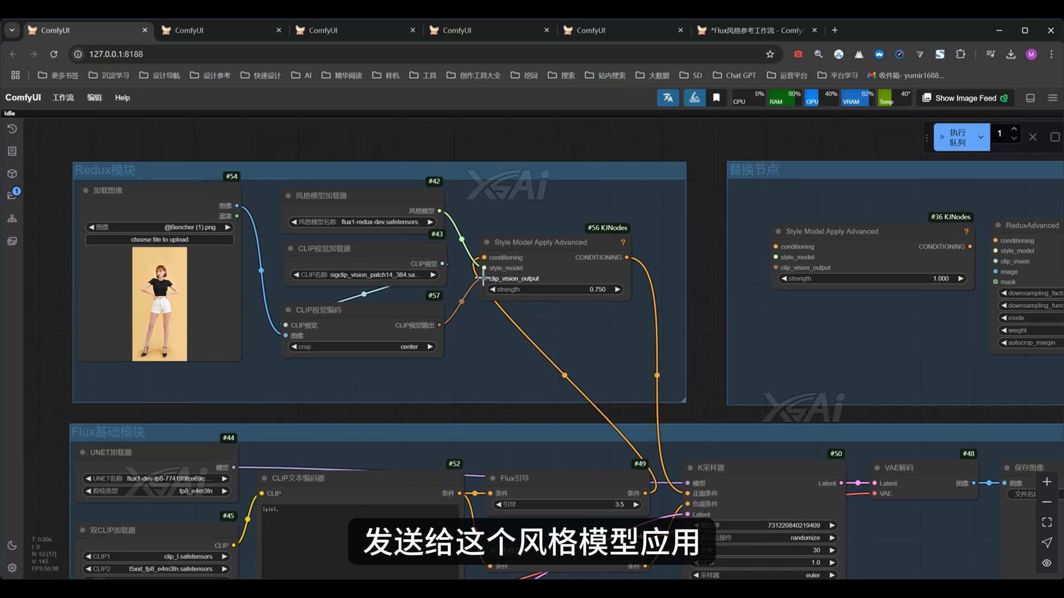
Step: Examine the strength setting on the connected Style Model Apply Advanced node and the nodes in the replacement group
{"action": "scroll", "coordinate": [703, 214], "scroll_direction": "up", "scroll_amount": 2}
{"action": "left_click_drag", "start_coordinate": [703, 225], "coordinate": [721, 225]}
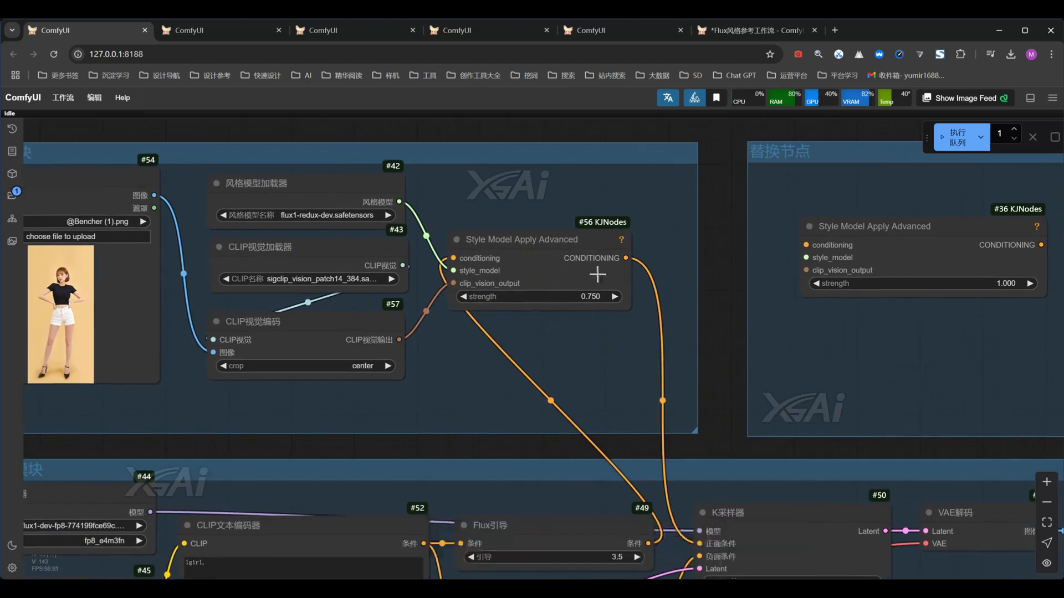
{"action": "scroll", "coordinate": [516, 289], "scroll_direction": "down", "scroll_amount": 2}
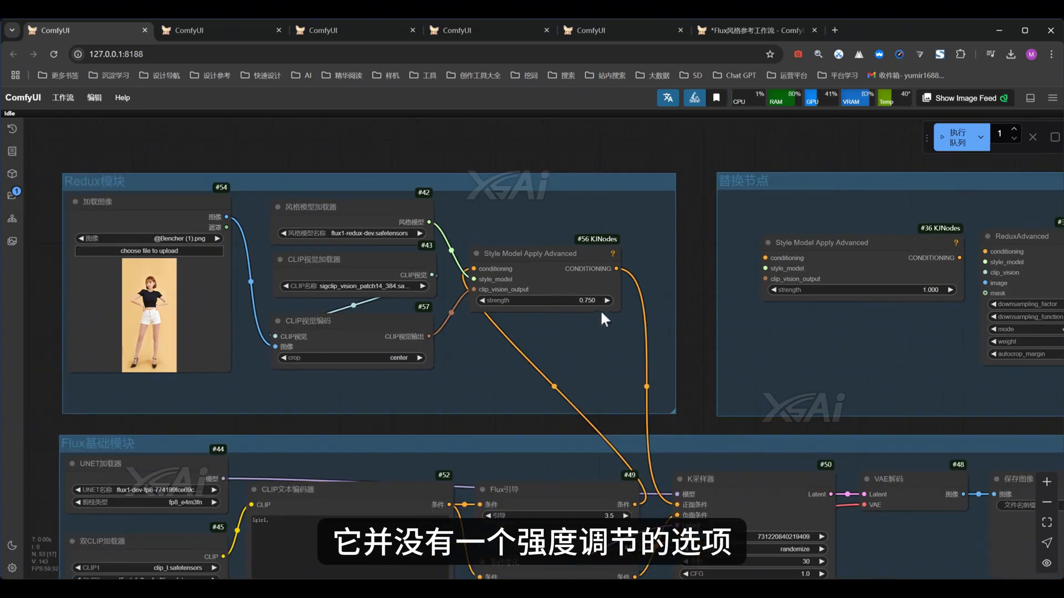
{"action": "scroll", "coordinate": [682, 285], "scroll_direction": "down", "scroll_amount": 2}
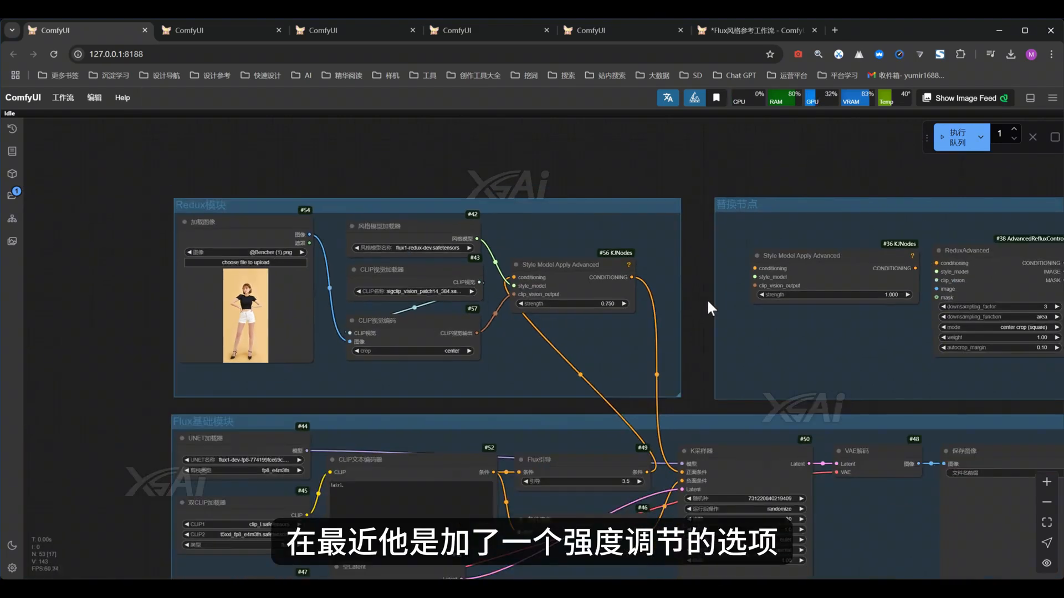
{"action": "left_click_drag", "start_coordinate": [707, 298], "coordinate": [675, 243]}
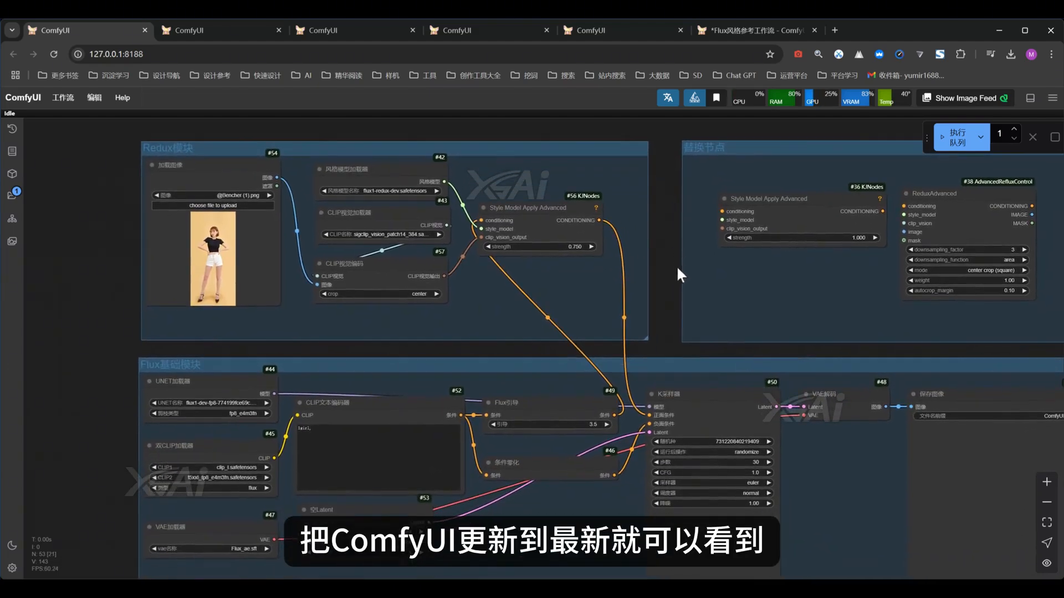
{"action": "left_click_drag", "start_coordinate": [679, 288], "coordinate": [647, 271]}
{"action": "scroll", "coordinate": [574, 228], "scroll_direction": "up", "scroll_amount": 3}
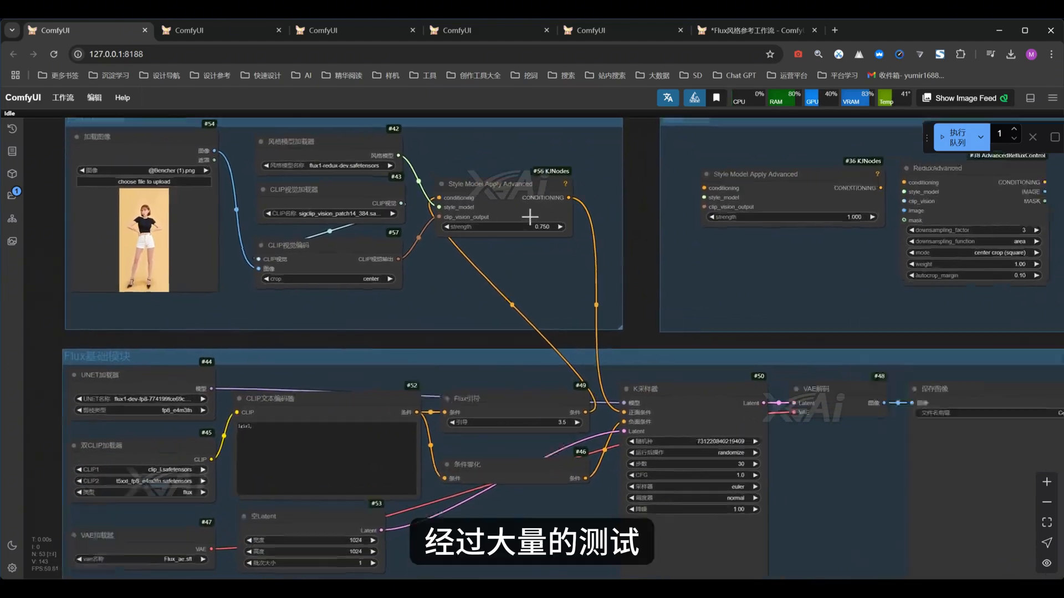
{"action": "left_click_drag", "start_coordinate": [652, 210], "coordinate": [729, 253]}
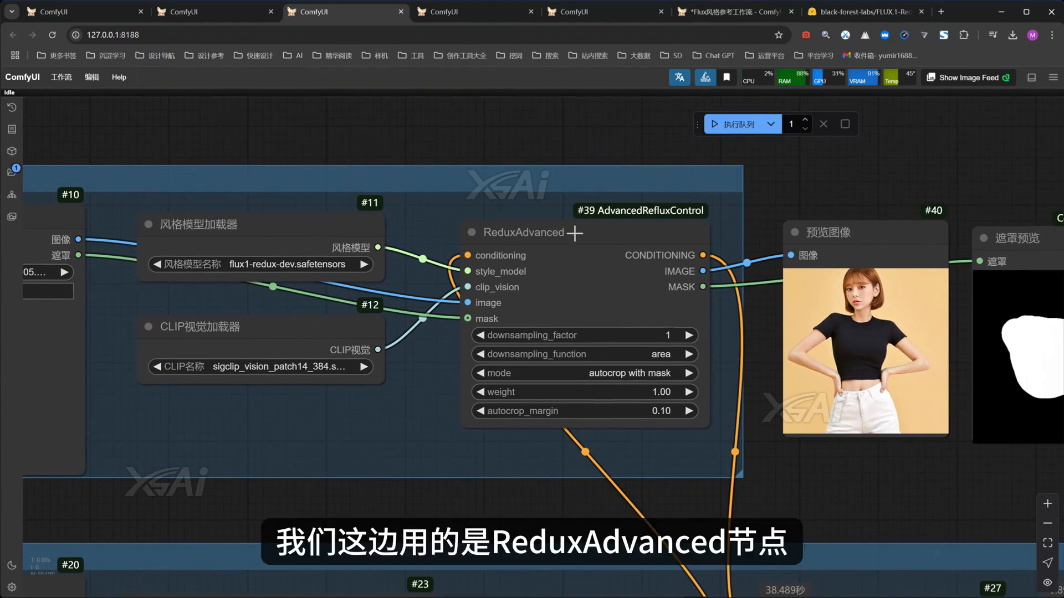
Step: Compare the loader connections on the ReduxAdvanced node with the basic Redux workflow that uses a CLIP vision encoding node
{"action": "left_click", "coordinate": [575, 233]}
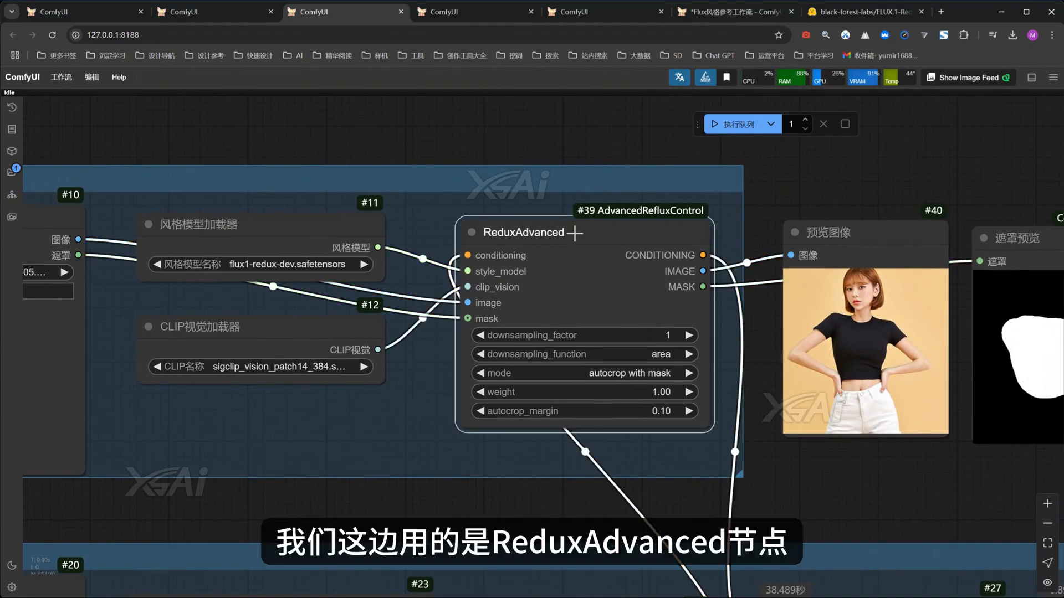
{"action": "left_click", "coordinate": [308, 239]}
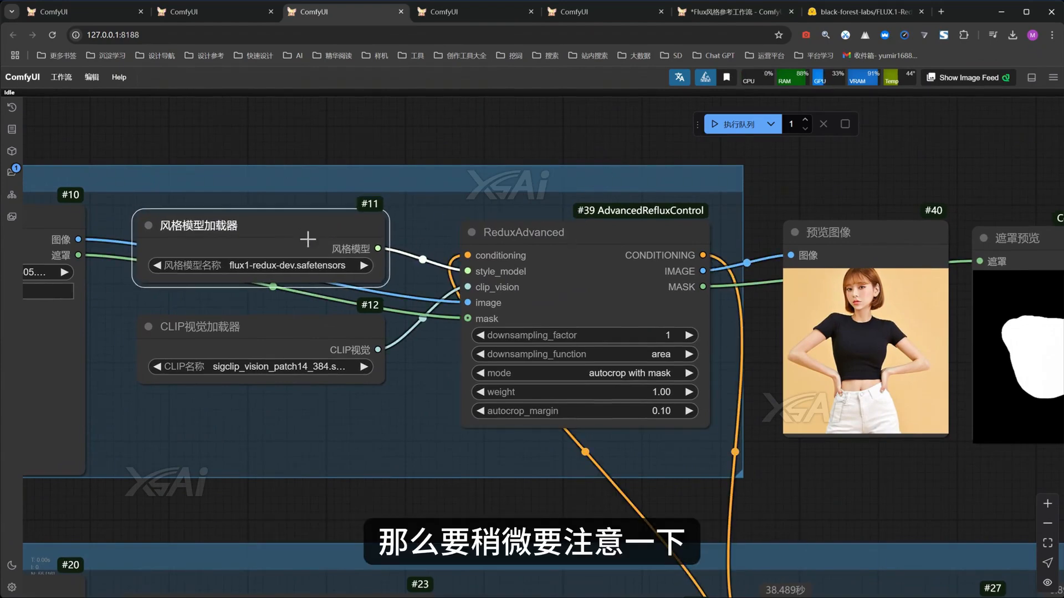
{"action": "left_click", "coordinate": [305, 334]}
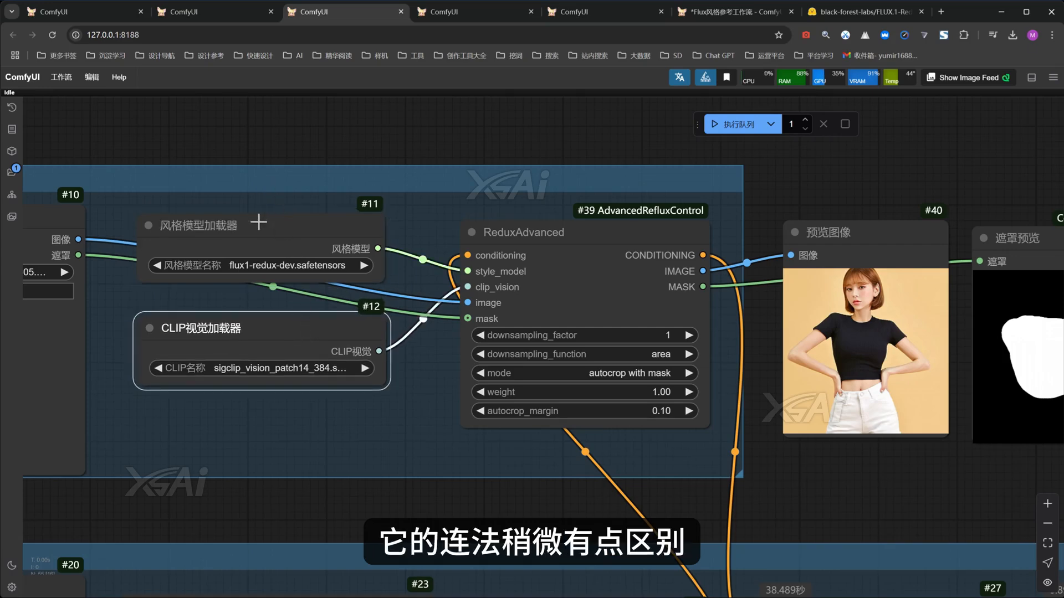
{"action": "left_click", "coordinate": [221, 12]}
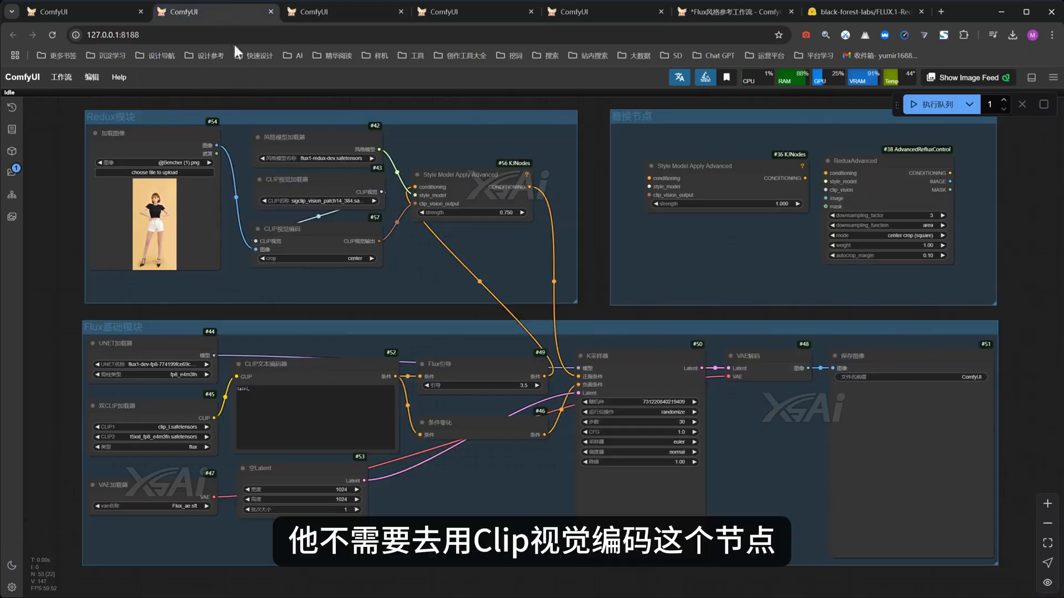
{"action": "left_click", "coordinate": [322, 236]}
{"action": "left_click_drag", "start_coordinate": [322, 236], "coordinate": [323, 237]}
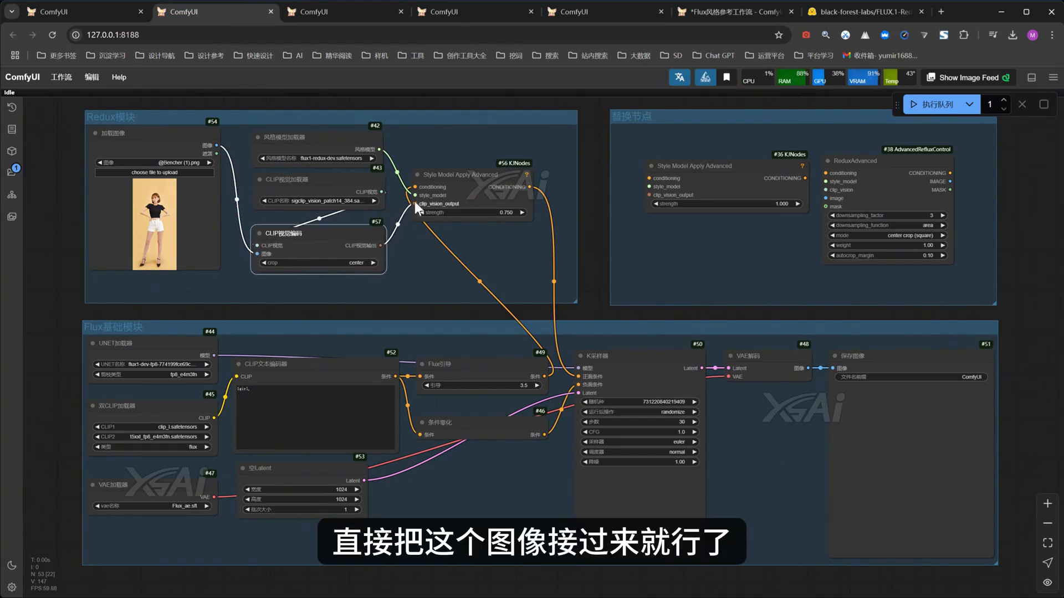
{"action": "left_click", "coordinate": [325, 6]}
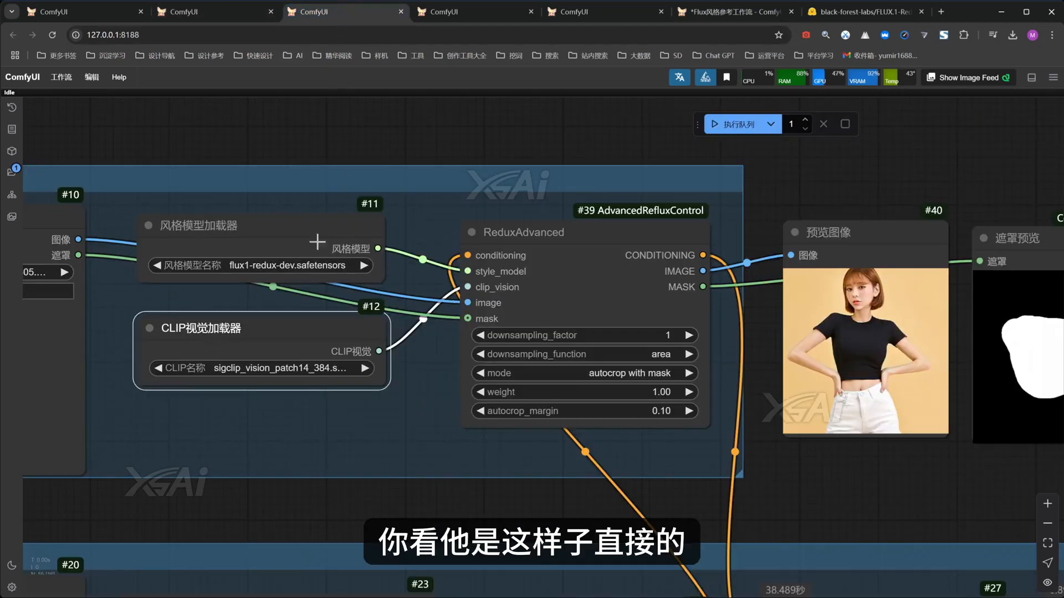
{"action": "left_click_drag", "start_coordinate": [308, 227], "coordinate": [308, 229]}
{"action": "left_click_drag", "start_coordinate": [301, 326], "coordinate": [301, 329]}
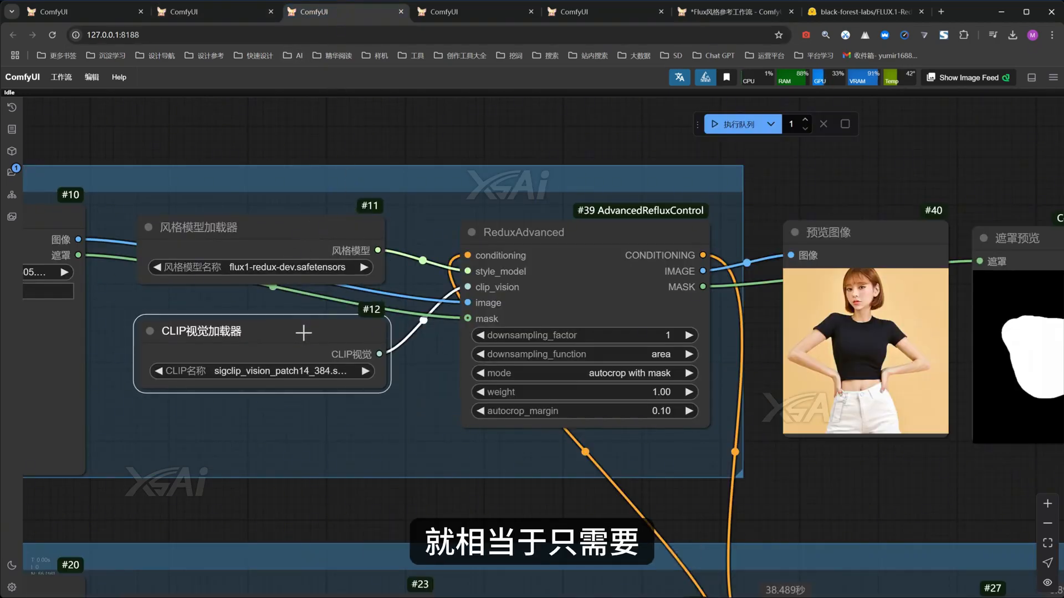
{"action": "left_click", "coordinate": [201, 6]}
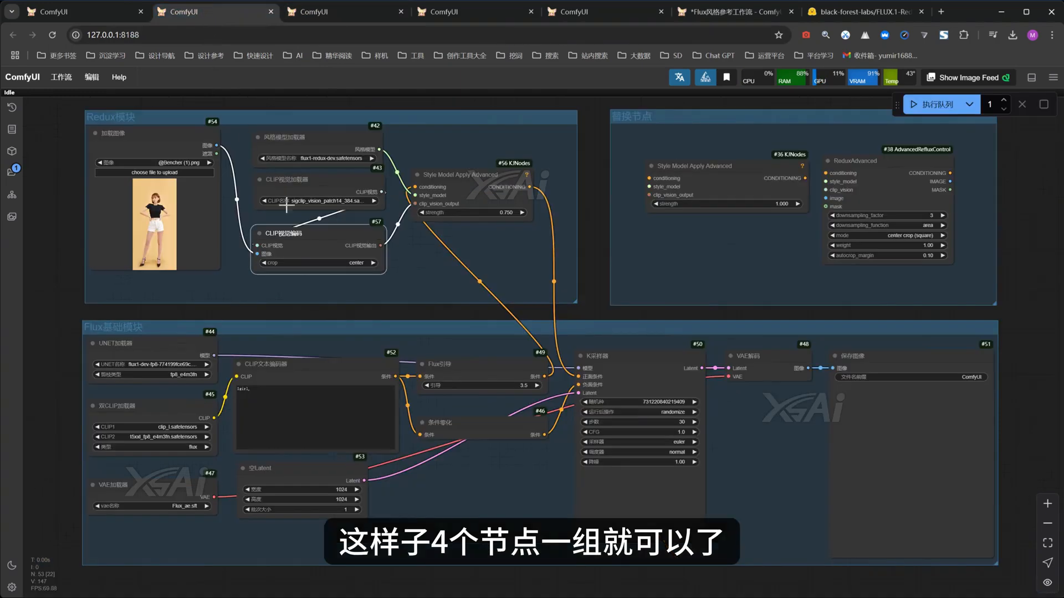
Step: Inspect the masked ReduxAdvanced workflow, including its loaders, mask input and the cropped image and mask previews
{"action": "left_click", "coordinate": [344, 7]}
{"action": "scroll", "coordinate": [415, 209], "scroll_direction": "down", "scroll_amount": 3}
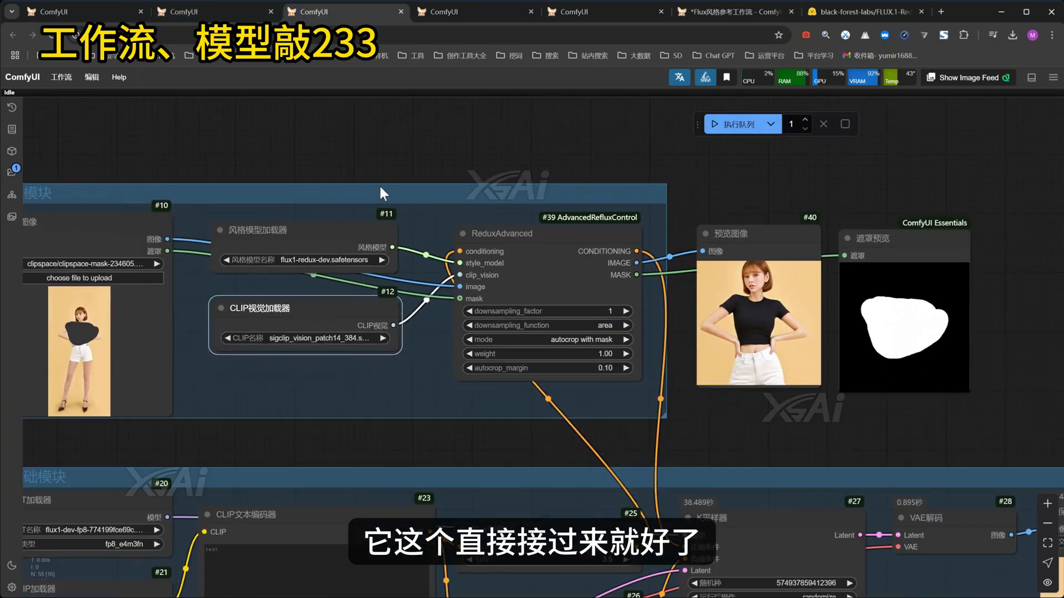
{"action": "scroll", "coordinate": [413, 205], "scroll_direction": "down", "scroll_amount": 2}
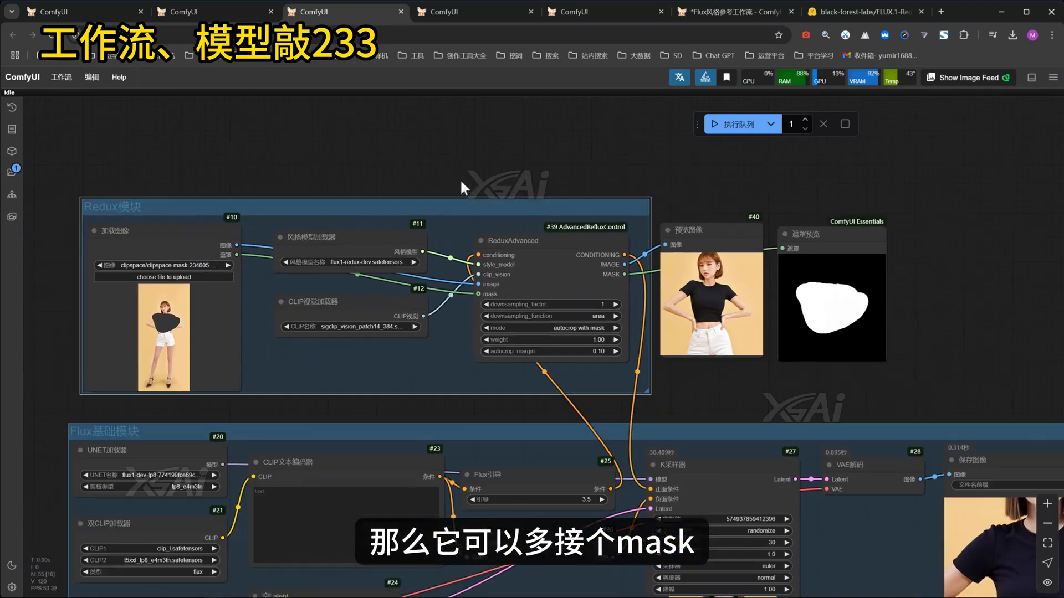
{"action": "left_click_drag", "start_coordinate": [392, 206], "coordinate": [382, 207]}
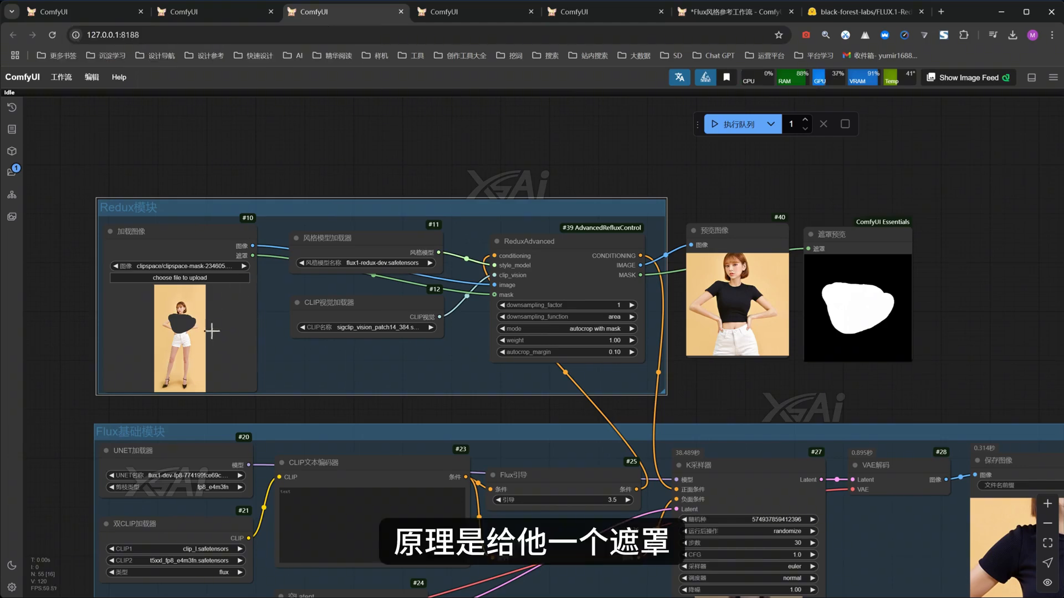
{"action": "left_click_drag", "start_coordinate": [376, 306], "coordinate": [380, 303]}
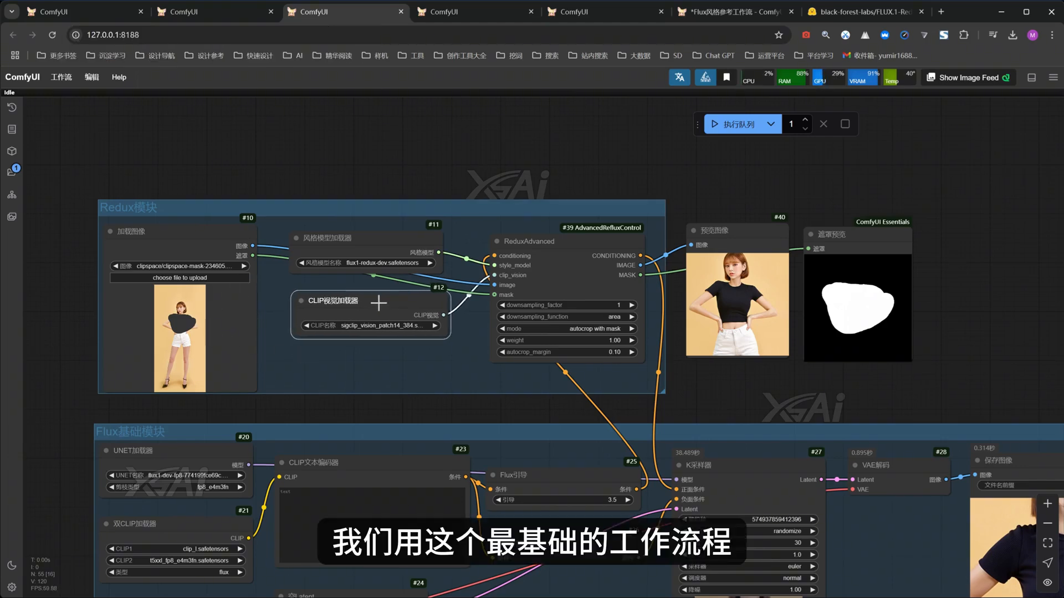
{"action": "left_click", "coordinate": [486, 322]}
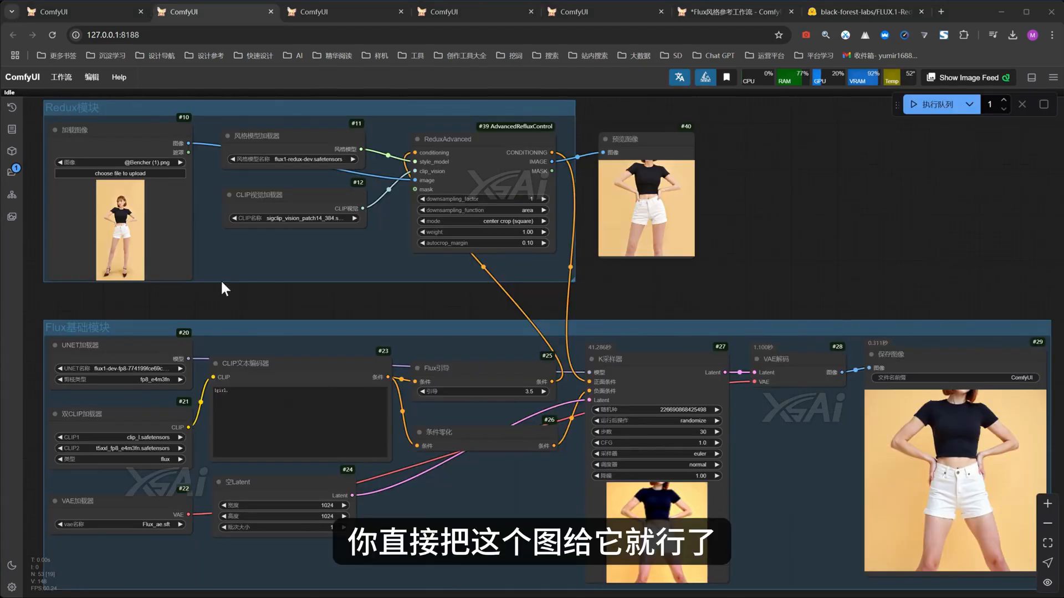
Step: In the unmasked workflow, set ReduxAdvanced to keep aspect ratio with downsampling_factor 1, and run the queue
{"action": "left_click_drag", "start_coordinate": [135, 119], "coordinate": [137, 117]}
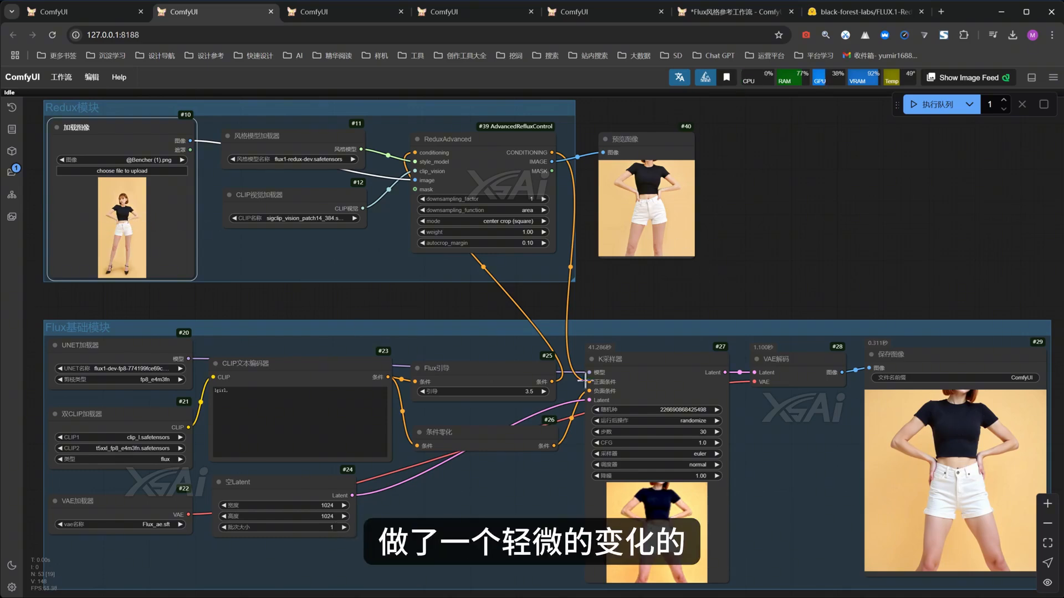
{"action": "left_click", "coordinate": [533, 222]}
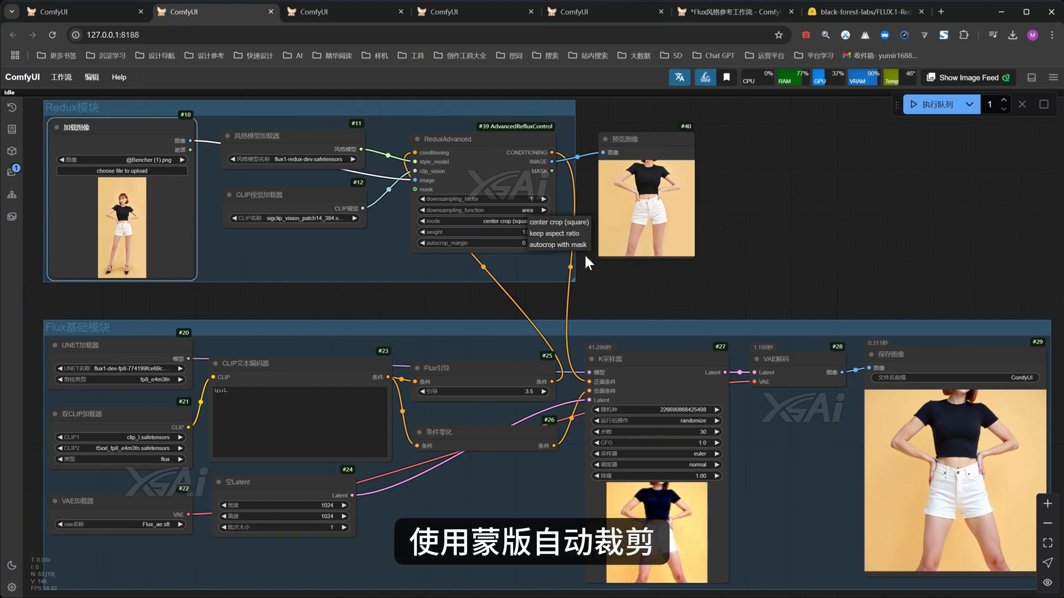
{"action": "left_click", "coordinate": [621, 277]}
{"action": "left_click", "coordinate": [513, 221]}
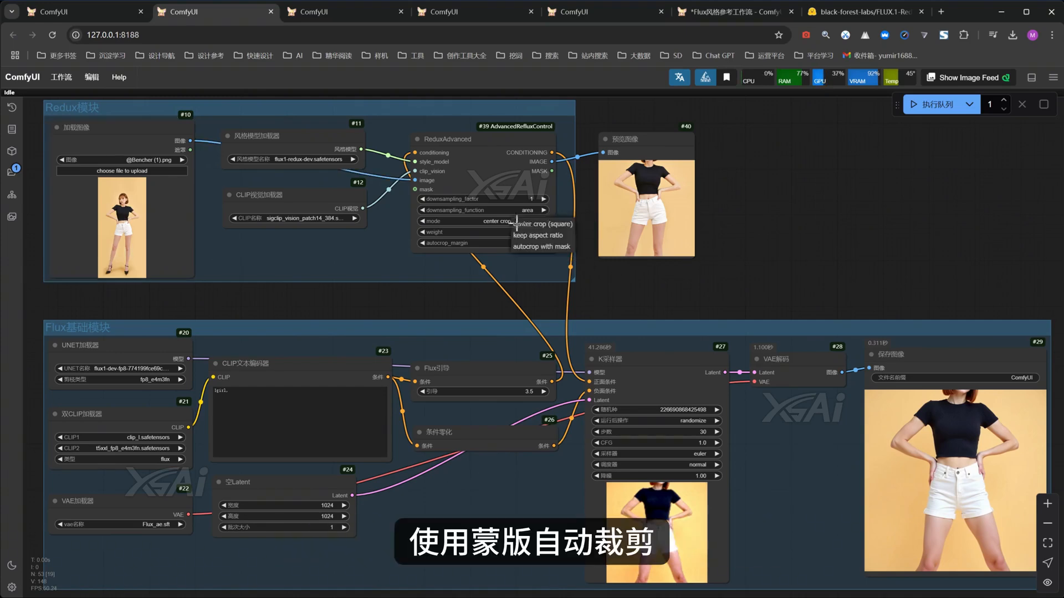
{"action": "left_click", "coordinate": [548, 233]}
{"action": "left_click", "coordinate": [528, 202]}
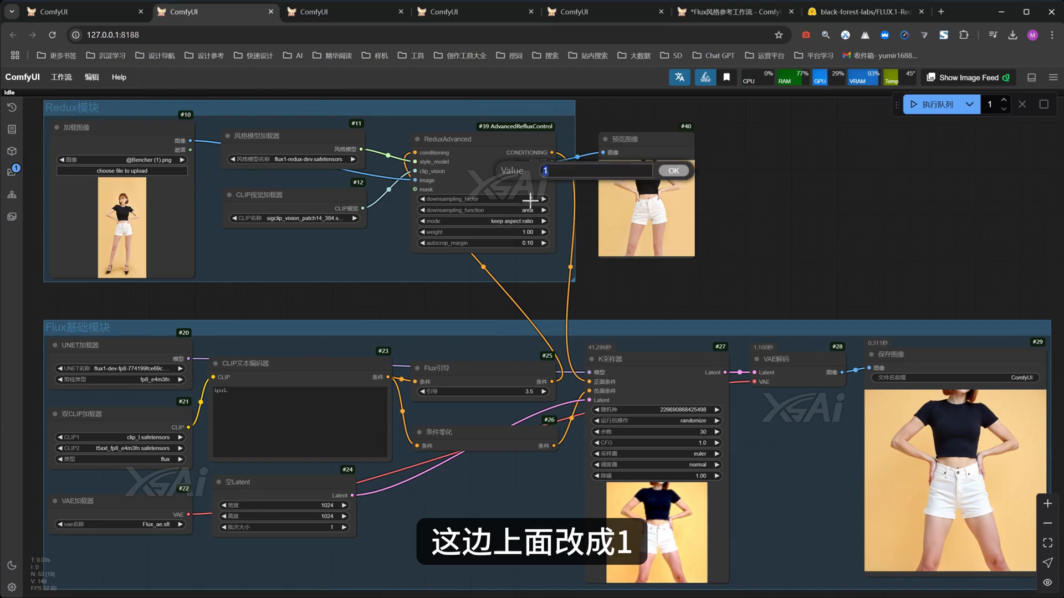
{"action": "left_click", "coordinate": [934, 111]}
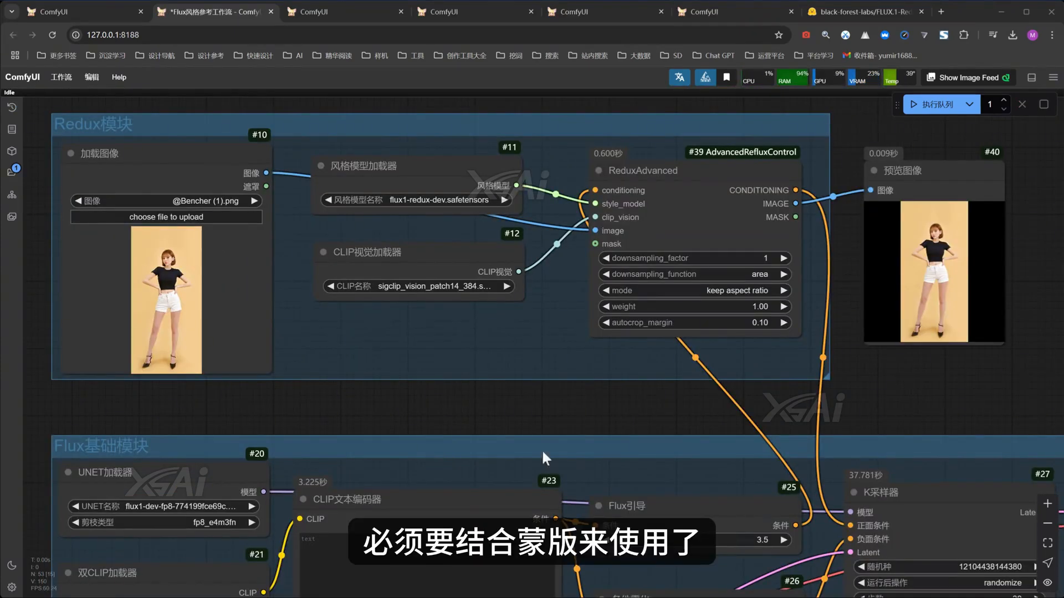
Step: Set the ReduxAdvanced mode to autocrop with mask
{"action": "left_click", "coordinate": [774, 292]}
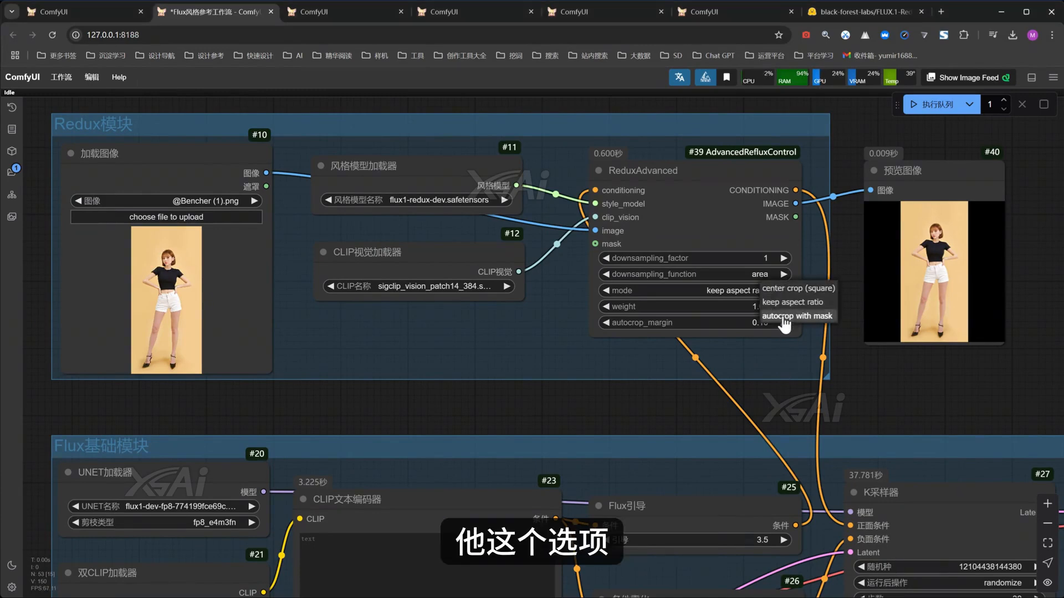
{"action": "left_click", "coordinate": [782, 314]}
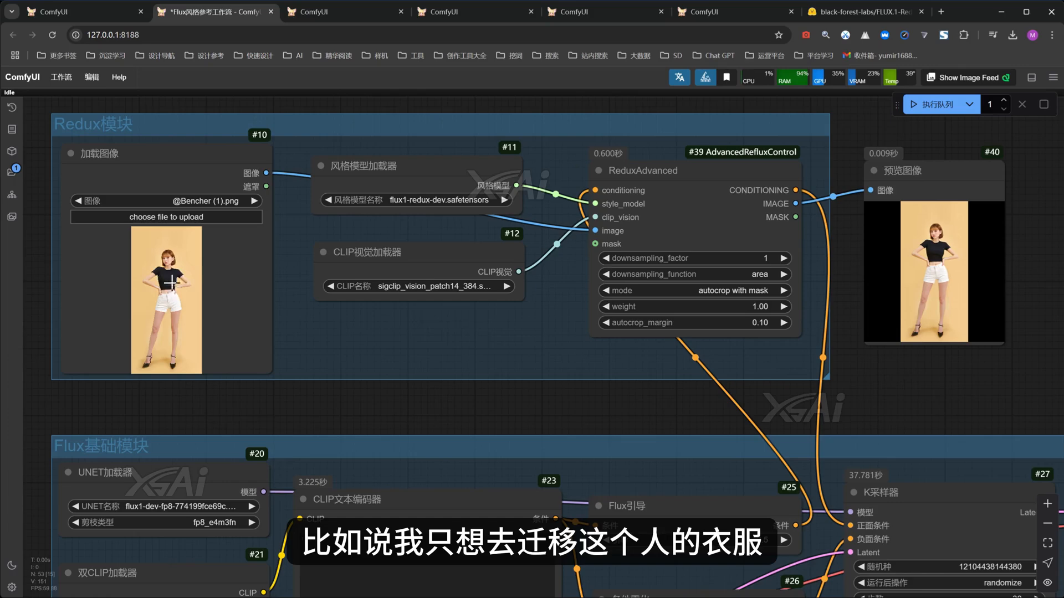
Step: Paint a mask over the woman's black top in the loaded image using a thicker brush, and save it
{"action": "right_click", "coordinate": [191, 278]}
{"action": "left_click", "coordinate": [211, 529]}
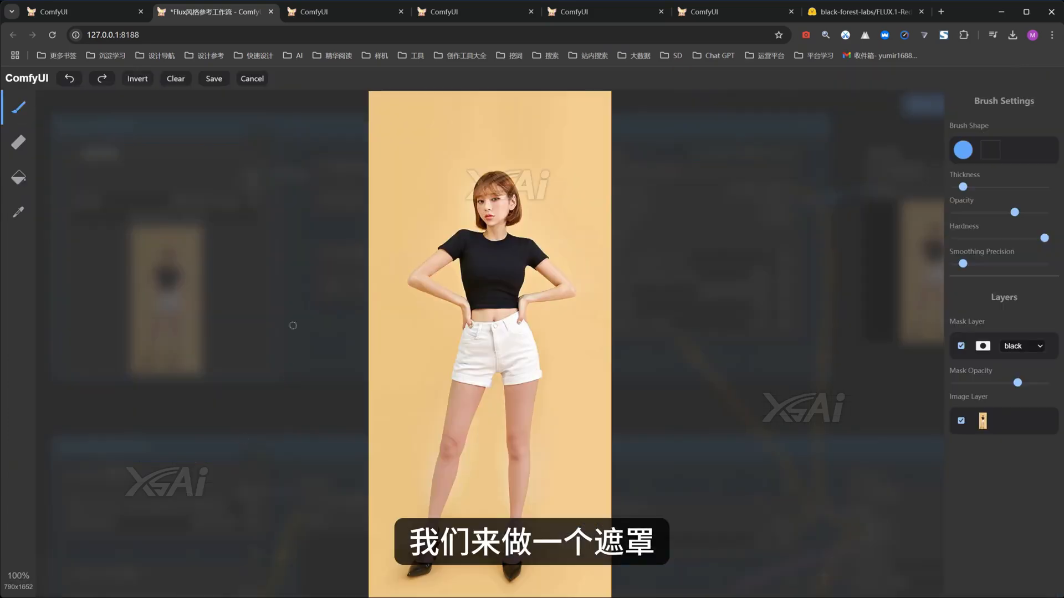
{"action": "left_click_drag", "start_coordinate": [963, 187], "coordinate": [1015, 187]}
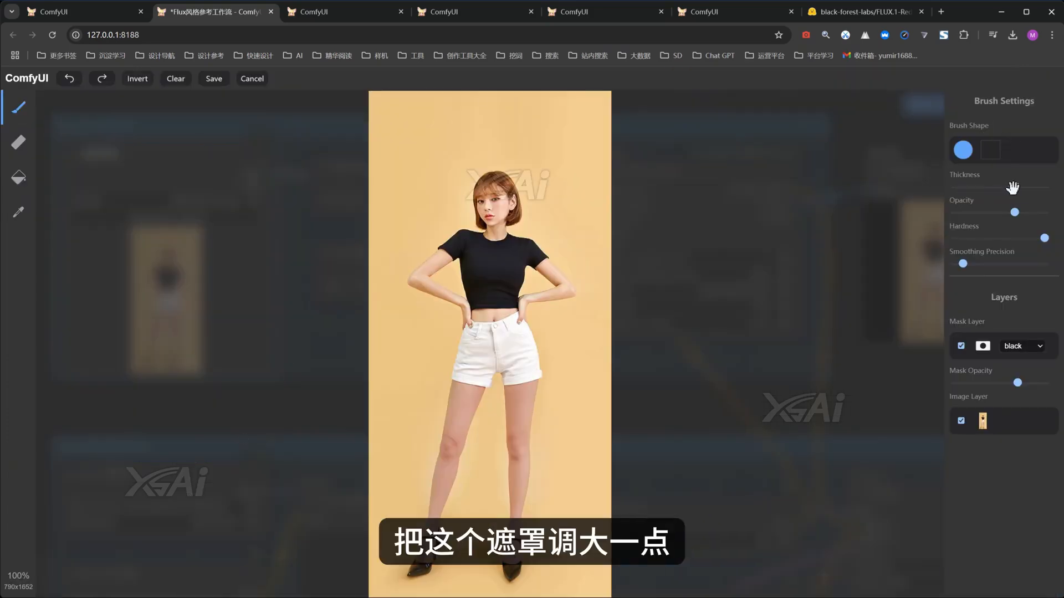
{"action": "mouse_move", "coordinate": [482, 260]}
{"action": "left_mouse_down"}
{"action": "mouse_move", "coordinate": [457, 248]}
{"action": "mouse_move", "coordinate": [479, 295]}
{"action": "mouse_move", "coordinate": [513, 292]}
{"action": "mouse_move", "coordinate": [521, 265]}
{"action": "mouse_move", "coordinate": [540, 255]}
{"action": "mouse_move", "coordinate": [505, 249]}
{"action": "left_mouse_up"}
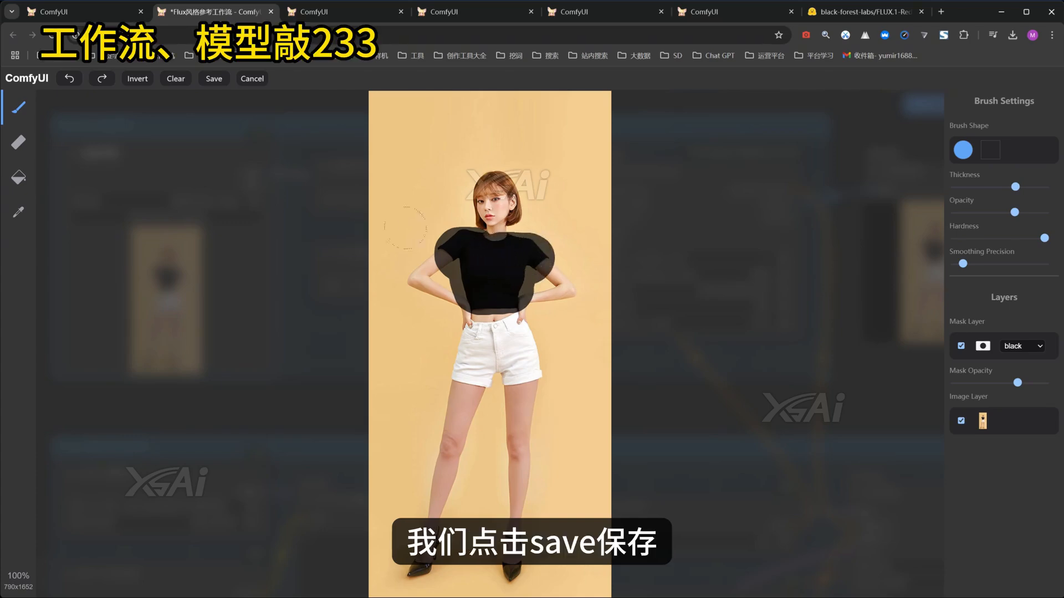
{"action": "left_click", "coordinate": [216, 78]}
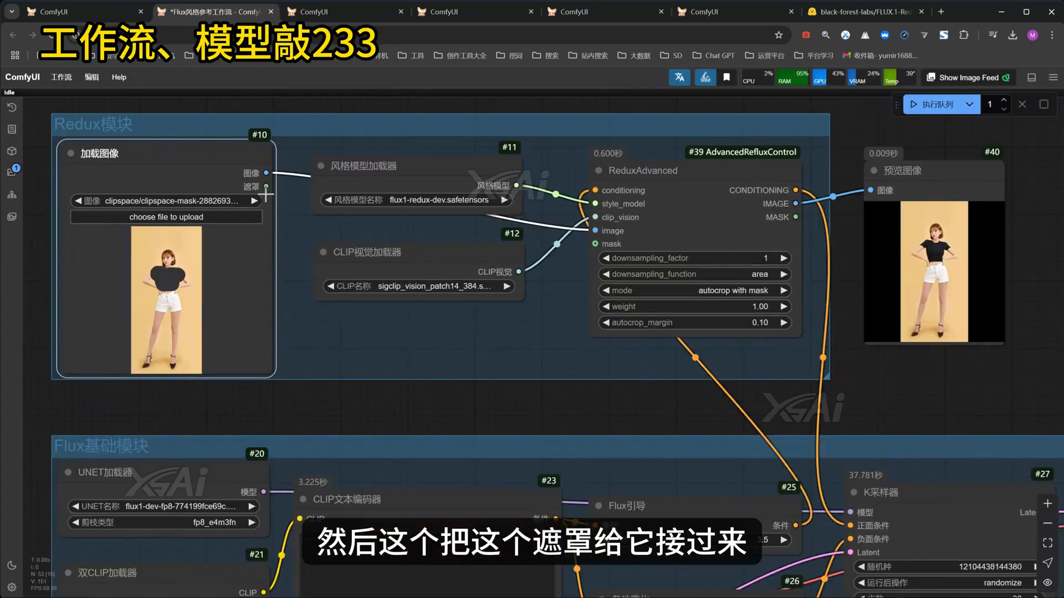
Step: Connect the loaded image's mask output to ReduxAdvanced's mask input, and add a mask preview node on its MASK output
{"action": "left_click_drag", "start_coordinate": [266, 186], "coordinate": [595, 244]}
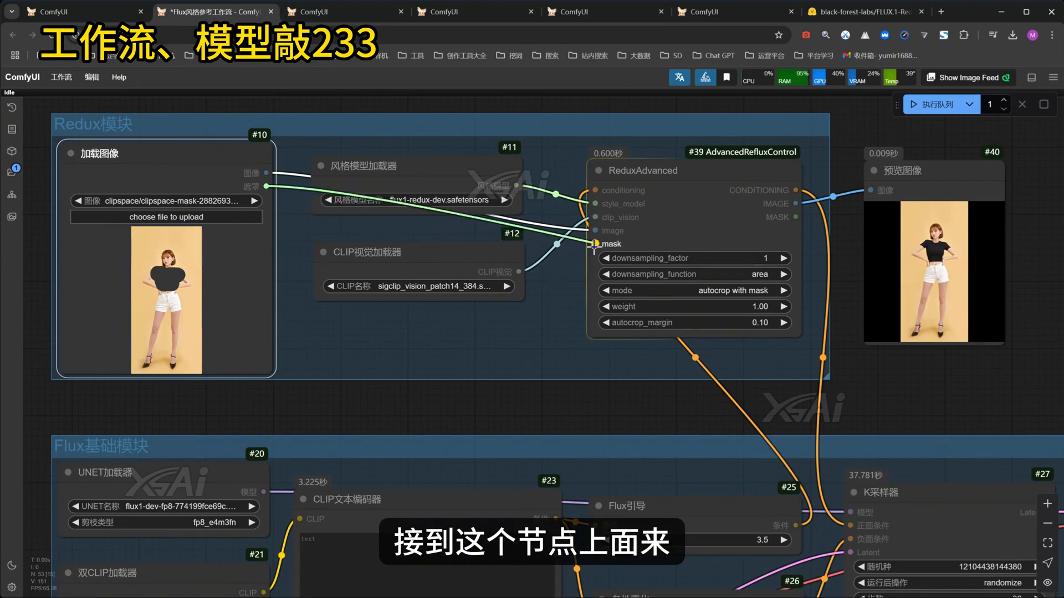
{"action": "scroll", "coordinate": [401, 339], "scroll_direction": "down", "scroll_amount": 2}
{"action": "left_click_drag", "start_coordinate": [341, 352], "coordinate": [133, 338]}
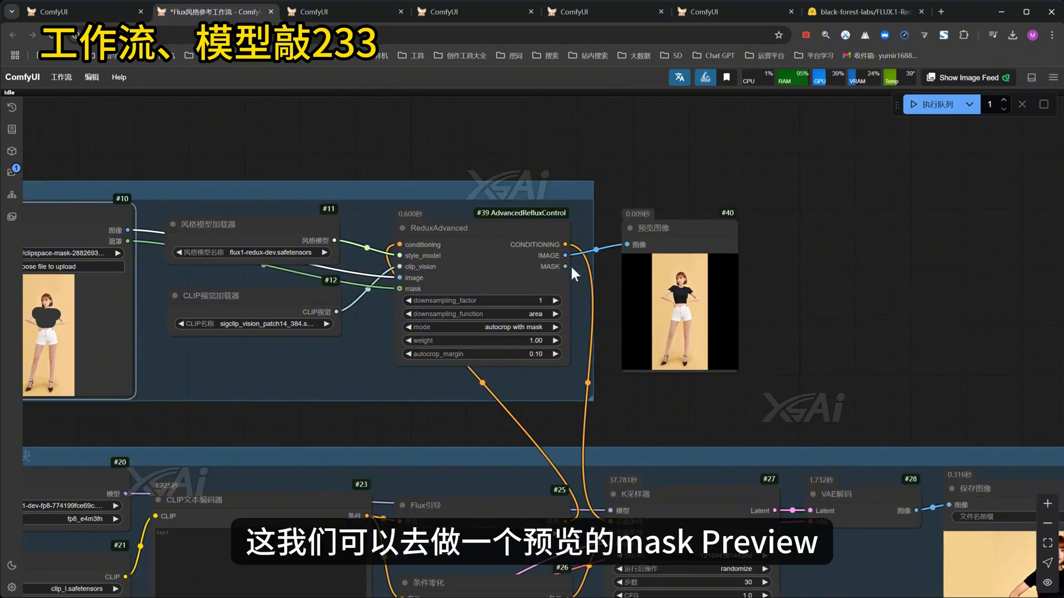
{"action": "left_click_drag", "start_coordinate": [565, 266], "coordinate": [875, 251]}
{"action": "left_click", "coordinate": [874, 278]}
{"action": "type", "text": "zhe"}
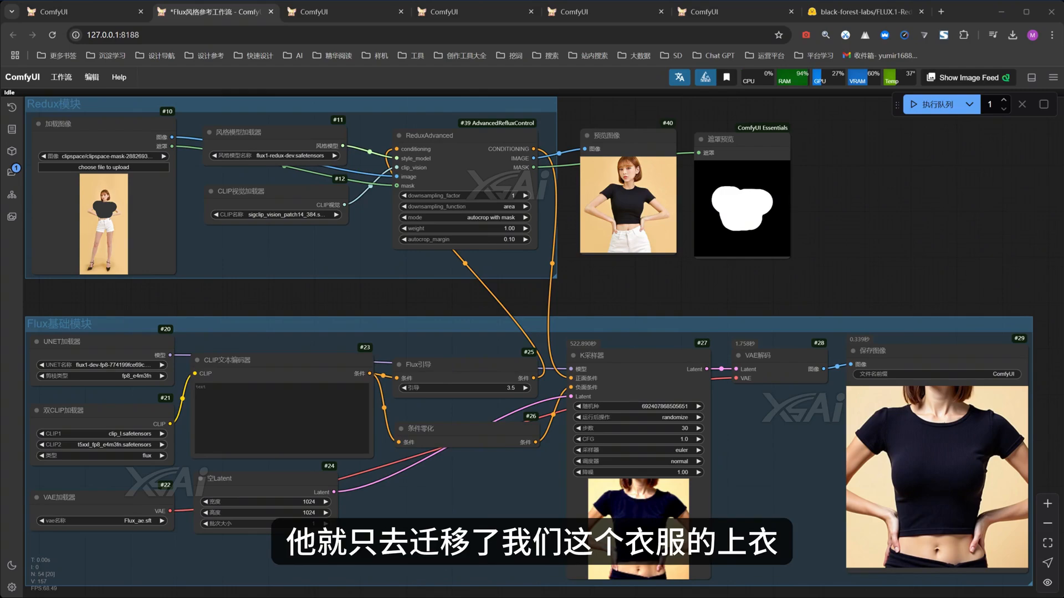
Step: Erase the mask on the woman's black top, paint a new one over her white shorts instead, and save it
{"action": "scroll", "coordinate": [59, 245], "scroll_direction": "up", "scroll_amount": 1}
{"action": "scroll", "coordinate": [59, 245], "scroll_direction": "up", "scroll_amount": 5}
{"action": "right_click", "coordinate": [149, 178]}
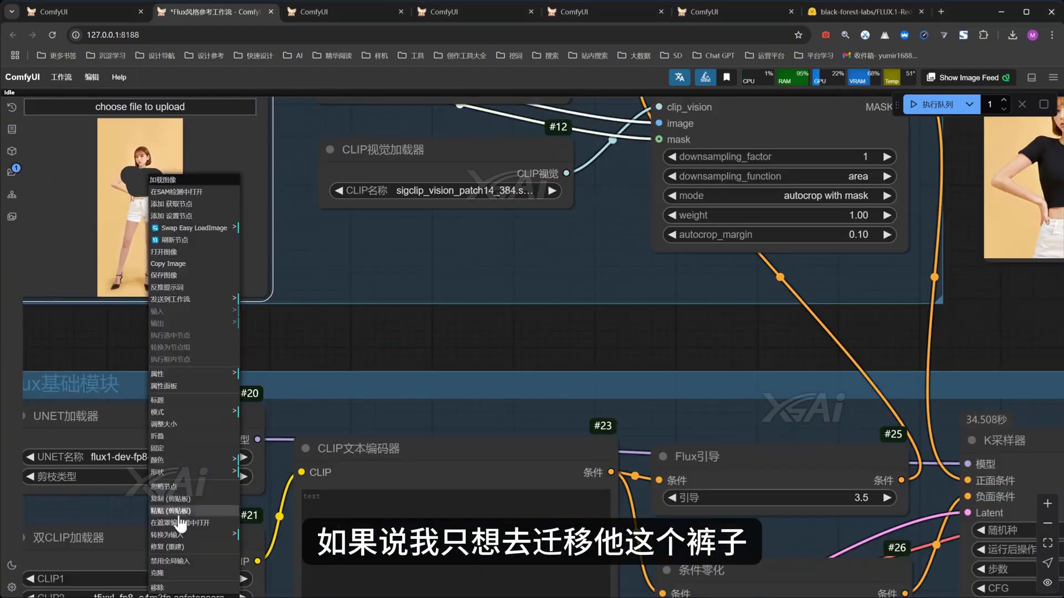
{"action": "left_click", "coordinate": [180, 522]}
{"action": "left_click", "coordinate": [18, 142]}
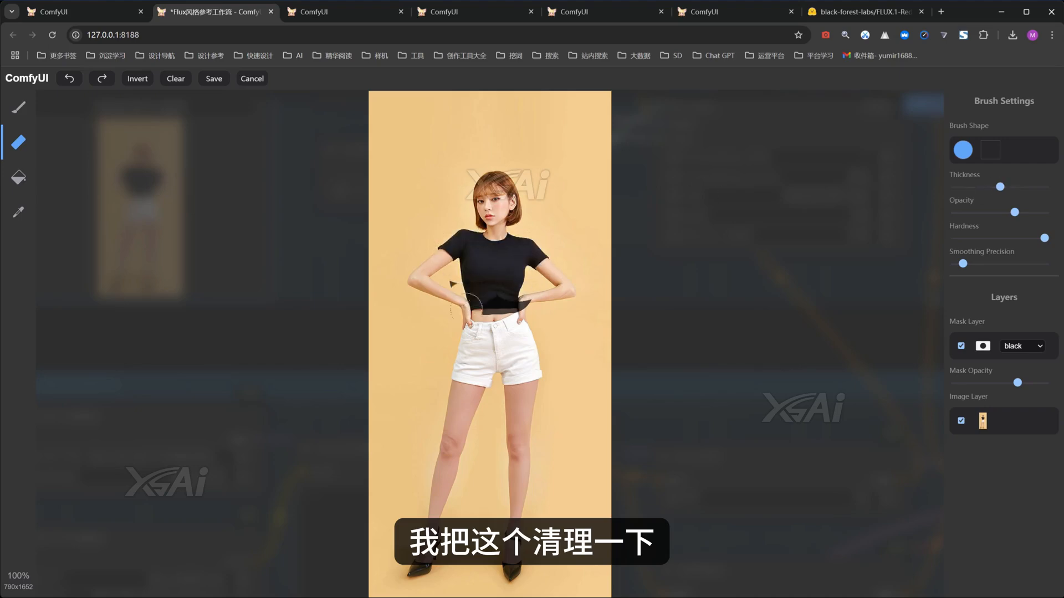
{"action": "mouse_move", "coordinate": [468, 304]}
{"action": "left_mouse_down"}
{"action": "mouse_move", "coordinate": [476, 375]}
{"action": "mouse_move", "coordinate": [532, 339]}
{"action": "mouse_move", "coordinate": [474, 336]}
{"action": "mouse_move", "coordinate": [516, 355]}
{"action": "left_mouse_up"}
{"action": "left_click", "coordinate": [18, 107]}
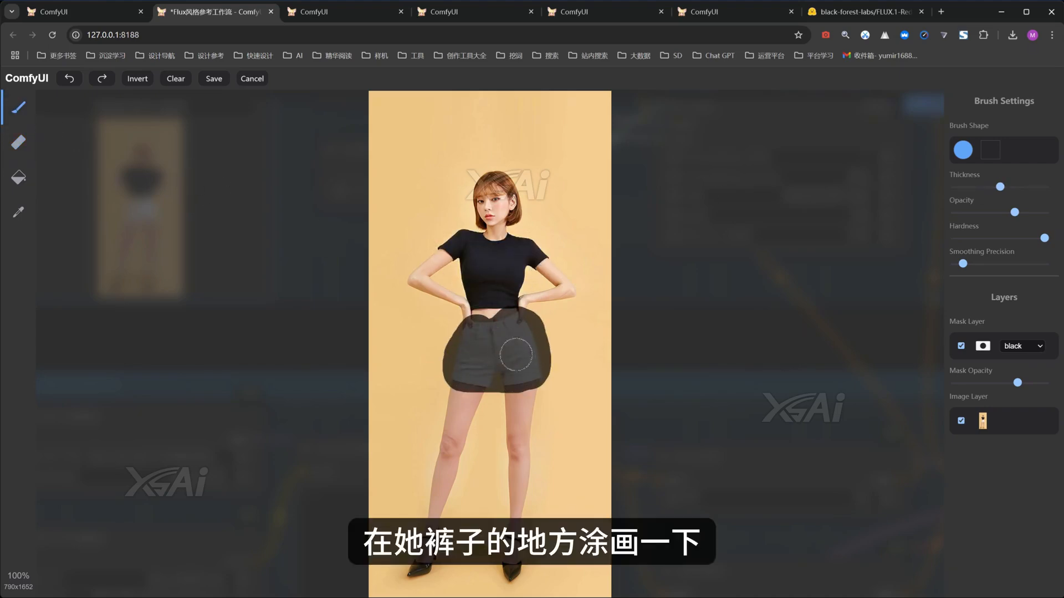
{"action": "left_click", "coordinate": [214, 78]}
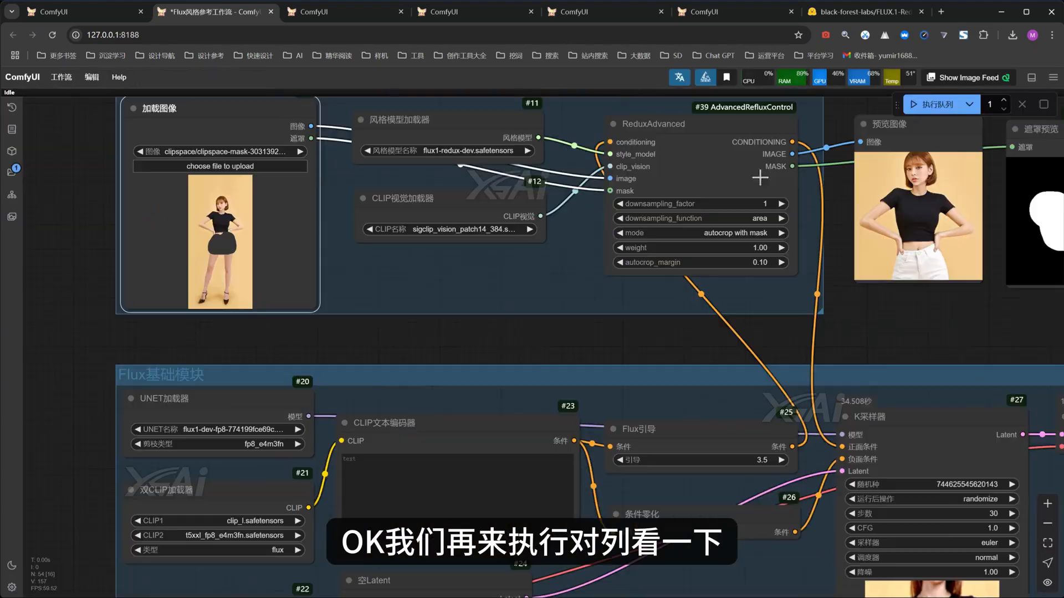
Step: Run the queue with the shorts mask and view the ReduxAdvanced node up close
{"action": "left_click", "coordinate": [935, 107]}
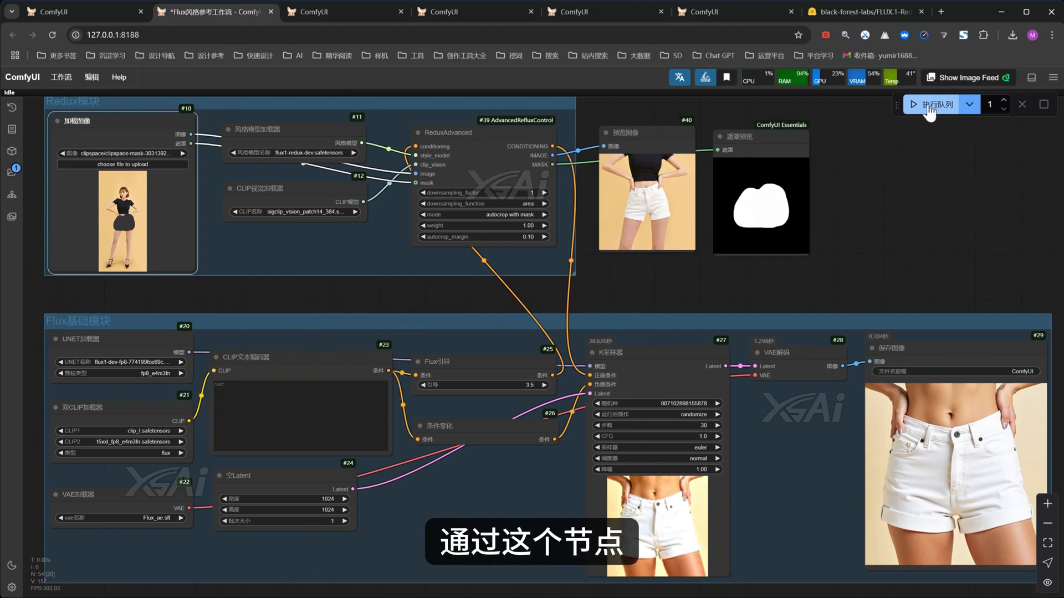
{"action": "scroll", "coordinate": [561, 168], "scroll_direction": "up", "scroll_amount": 3}
{"action": "left_click", "coordinate": [494, 129]}
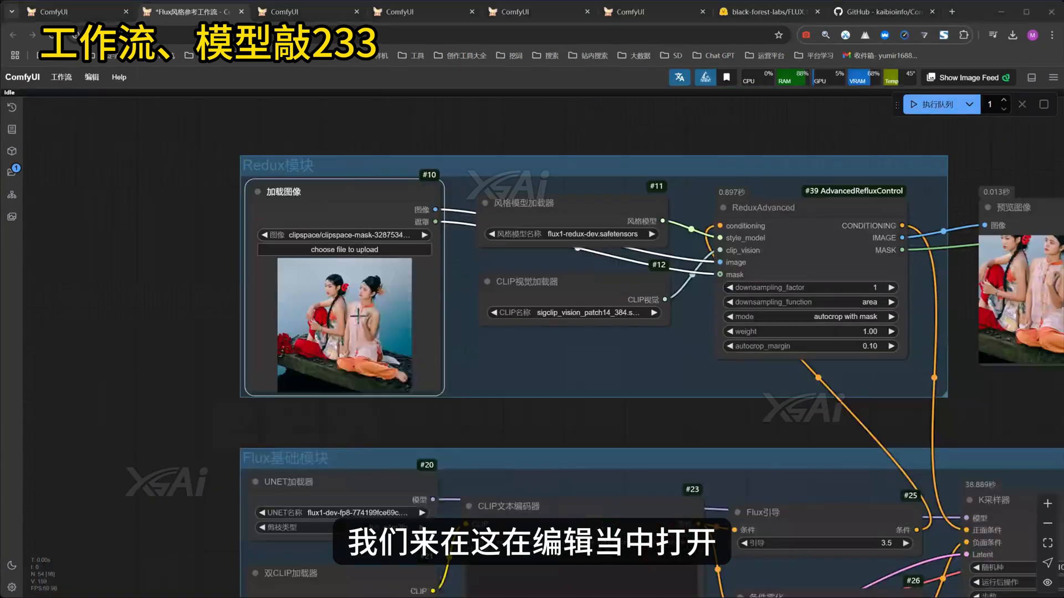
Step: Paint a small round mask on the patterned pale pink top of the woman with the orange hair flower, and save it
{"action": "right_click", "coordinate": [357, 179]}
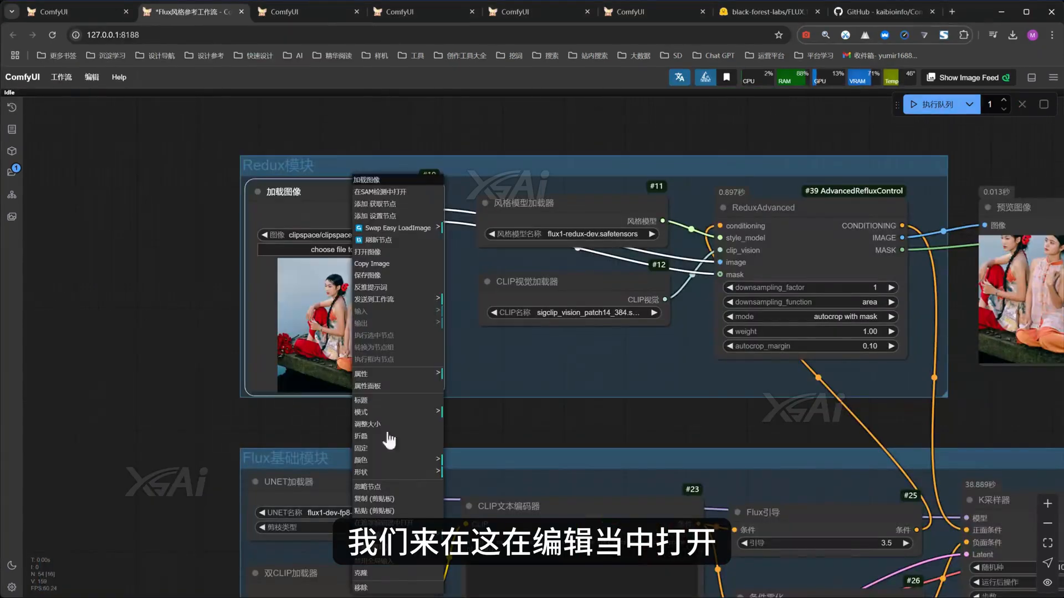
{"action": "left_click", "coordinate": [388, 523]}
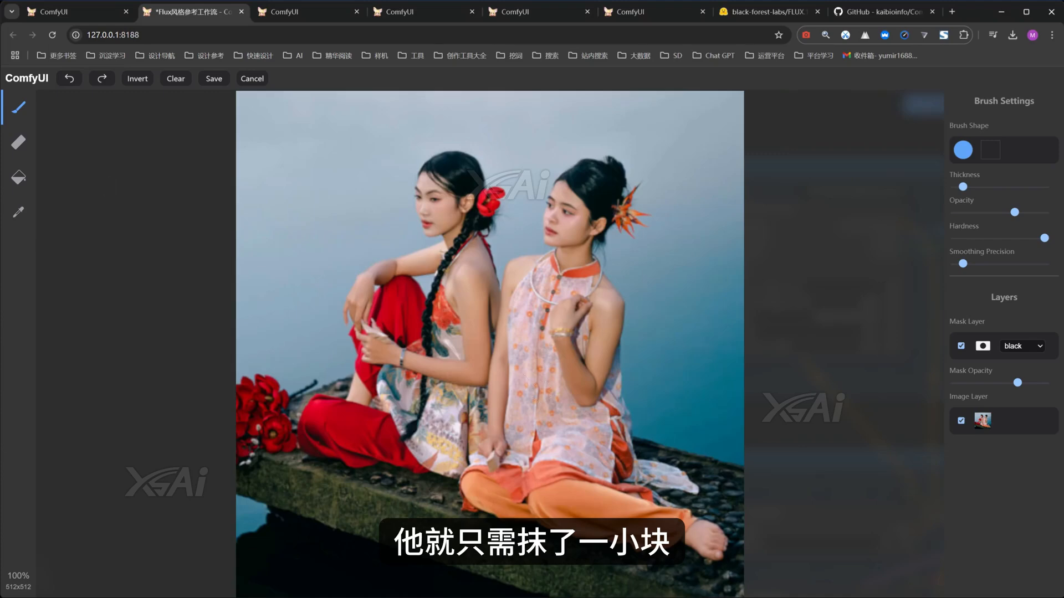
{"action": "left_click_drag", "start_coordinate": [533, 385], "coordinate": [552, 384]}
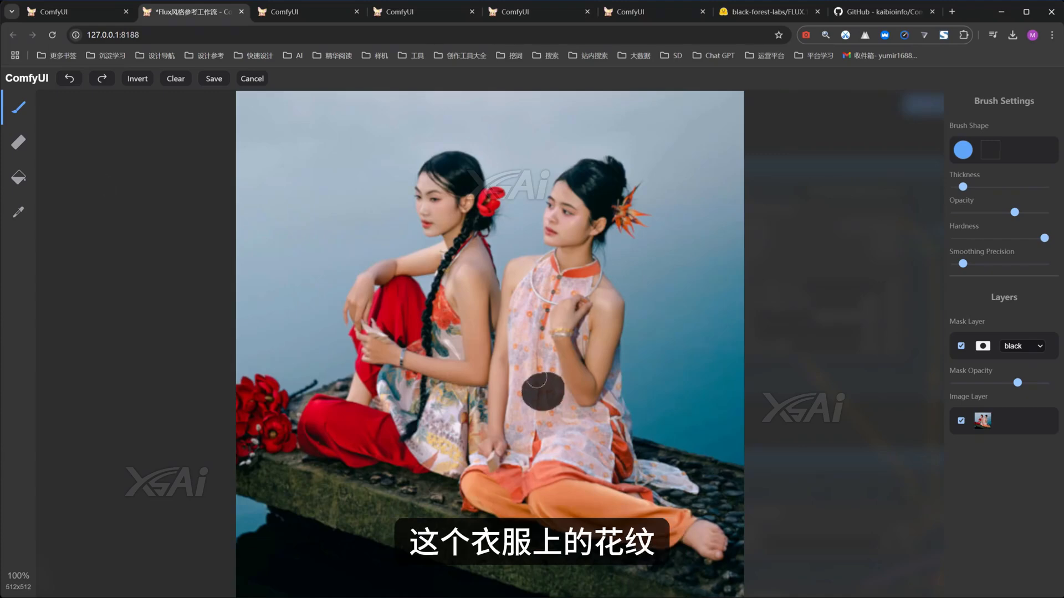
{"action": "left_click", "coordinate": [214, 78]}
Step: Run the queue with the small pattern mask and examine the cropped image, mask preview and generated image
{"action": "scroll", "coordinate": [389, 241], "scroll_direction": "down", "scroll_amount": 5}
{"action": "left_click", "coordinate": [937, 104]}
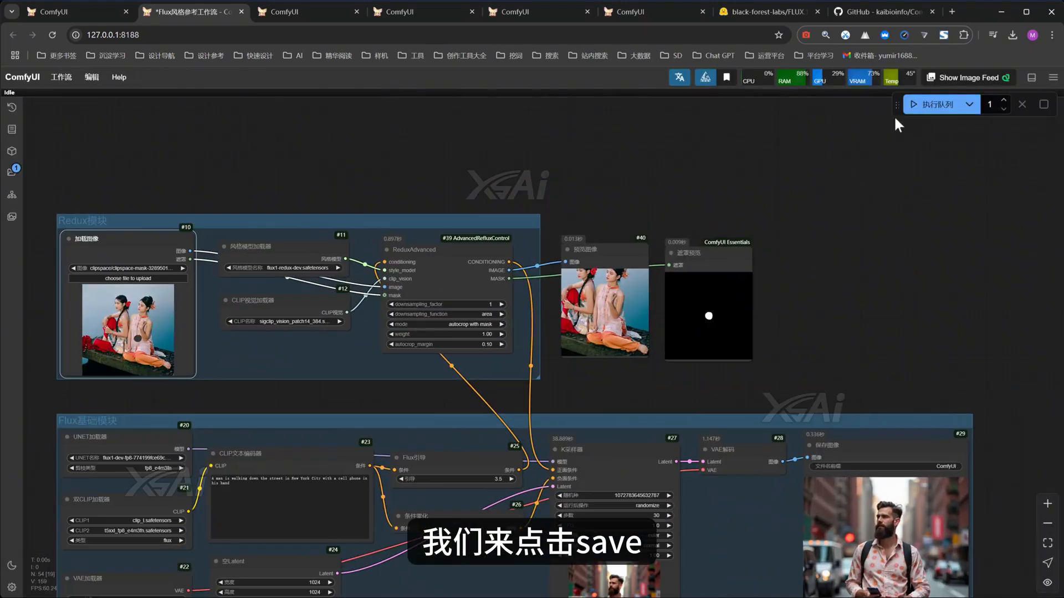
{"action": "scroll", "coordinate": [703, 151], "scroll_direction": "up", "scroll_amount": 2}
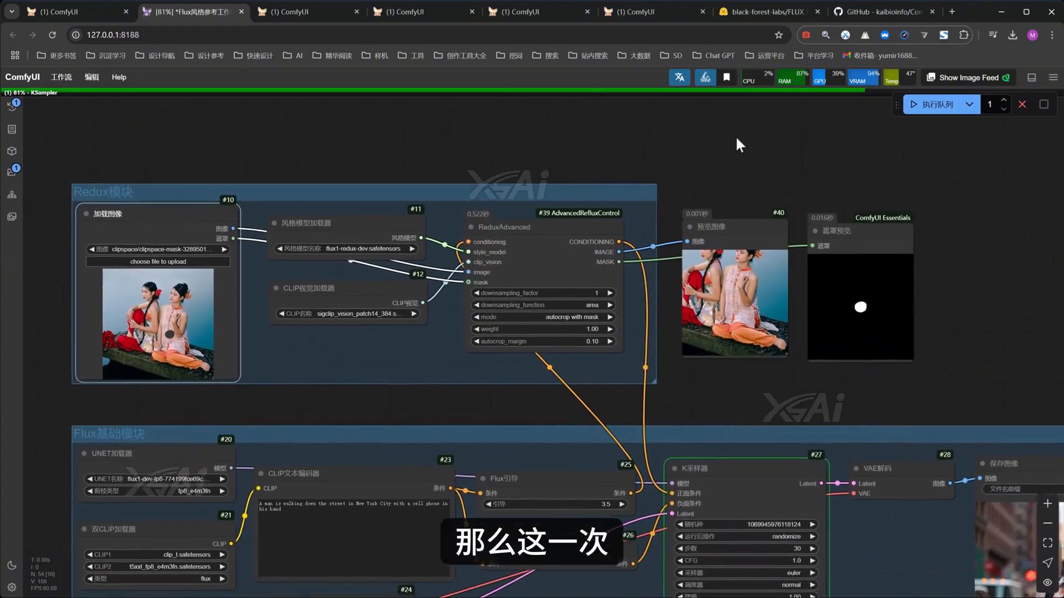
{"action": "scroll", "coordinate": [730, 152], "scroll_direction": "down", "scroll_amount": 3}
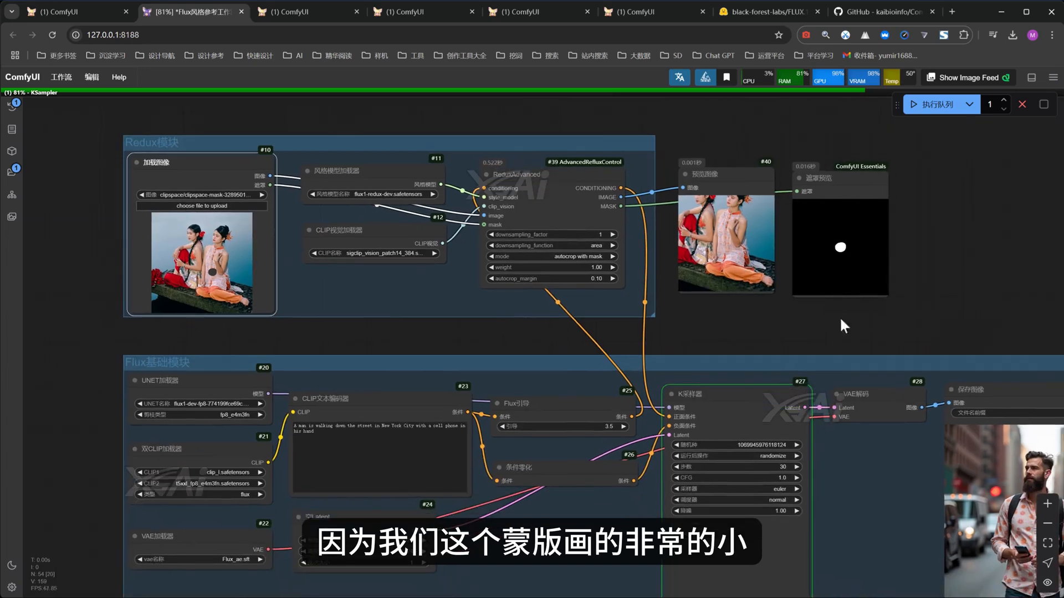
{"action": "left_click_drag", "start_coordinate": [775, 320], "coordinate": [738, 301]}
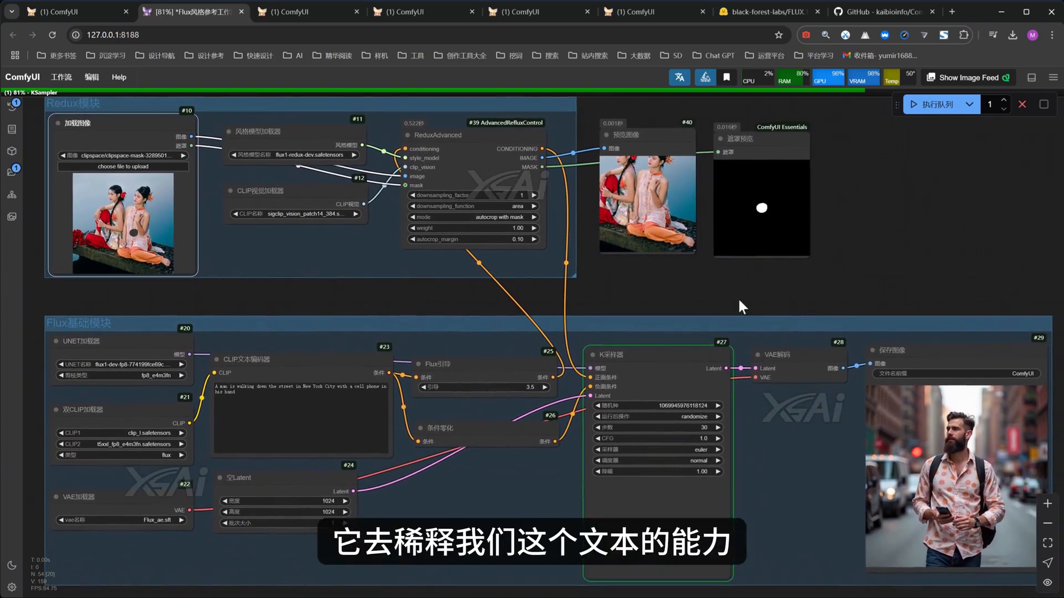